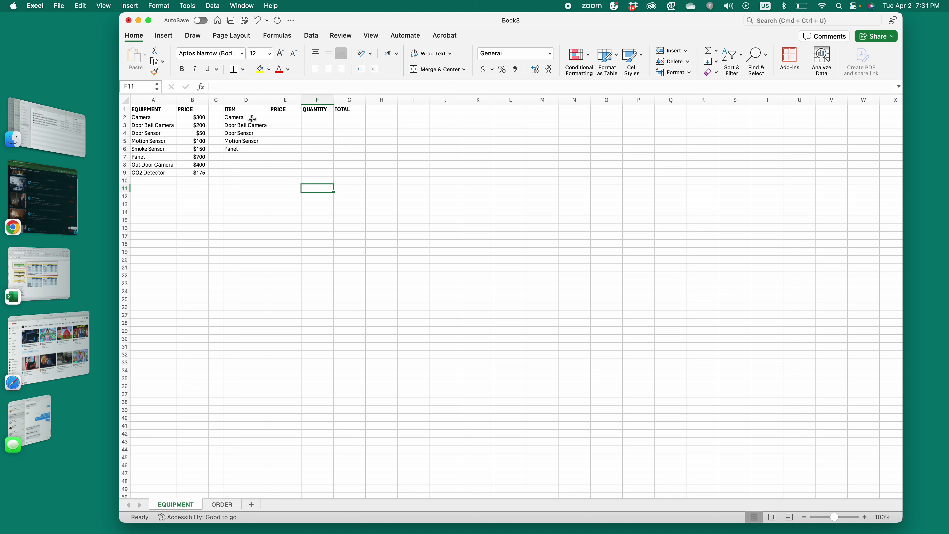
Step: Examine the equipment price list in columns A and B, the item table in columns D to G, and the ORDER sheet
{"action": "left_click", "coordinate": [249, 113]}
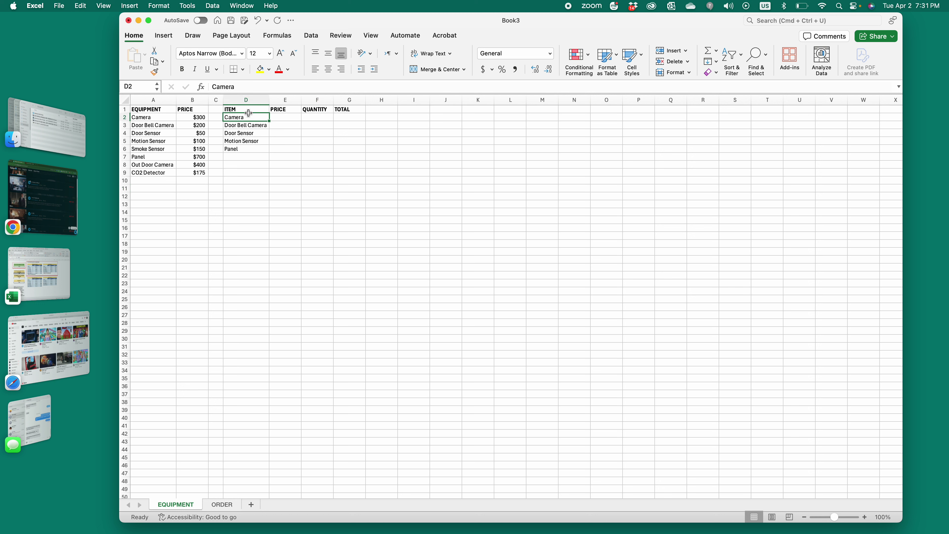
{"action": "left_click", "coordinate": [243, 100]}
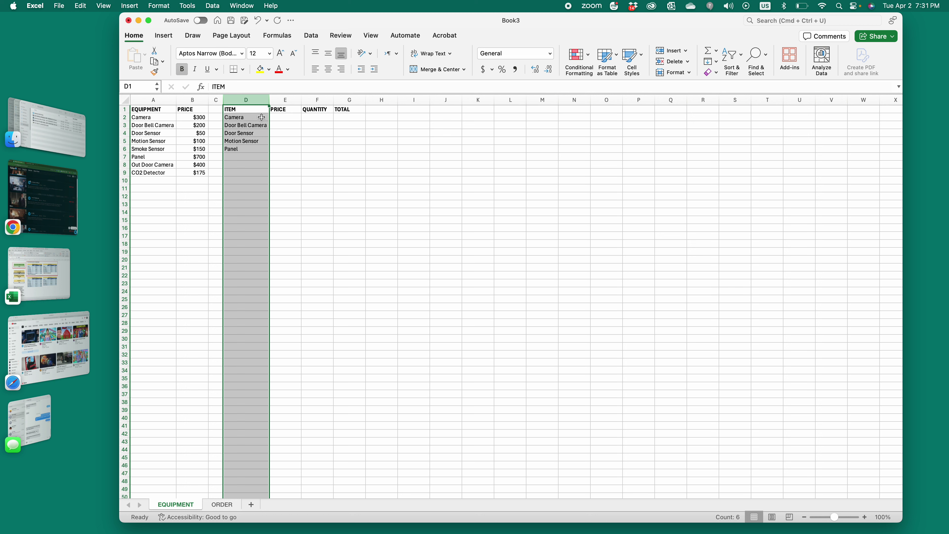
{"action": "left_click", "coordinate": [261, 116]}
{"action": "left_click", "coordinate": [294, 118]}
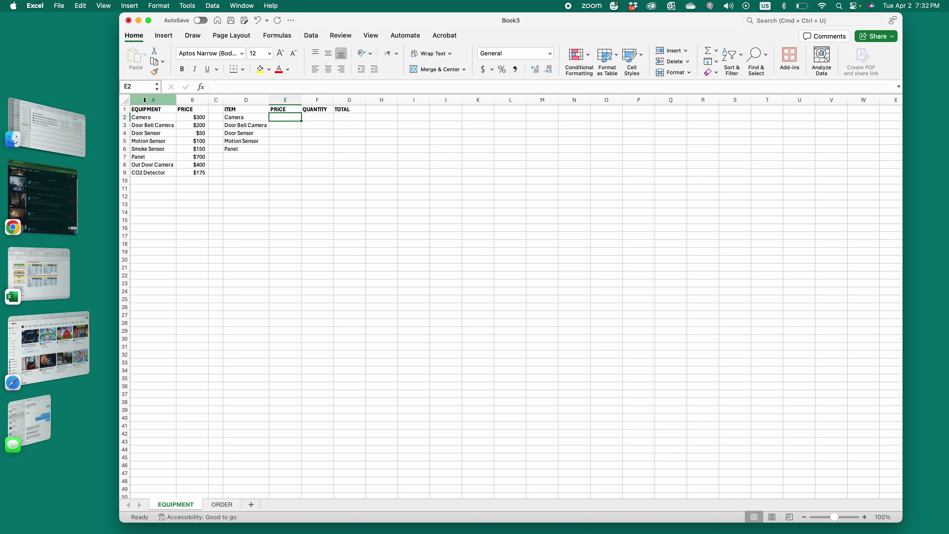
{"action": "left_click_drag", "start_coordinate": [145, 100], "coordinate": [192, 100]}
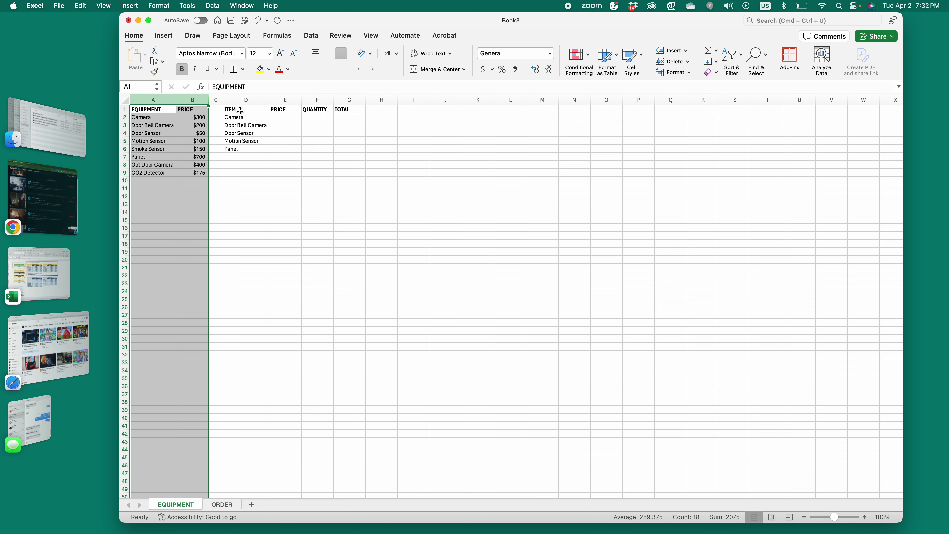
{"action": "left_click_drag", "start_coordinate": [240, 111], "coordinate": [338, 154]}
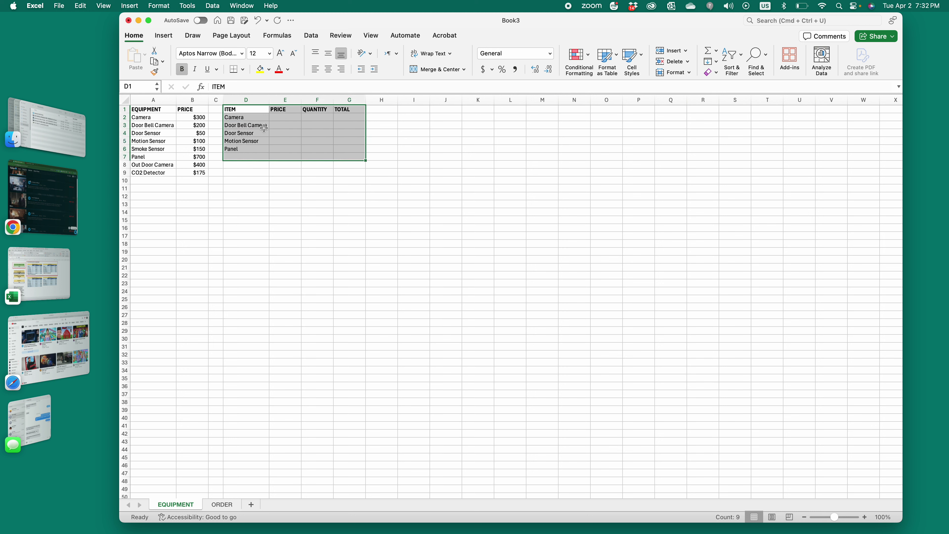
{"action": "left_click", "coordinate": [241, 118]}
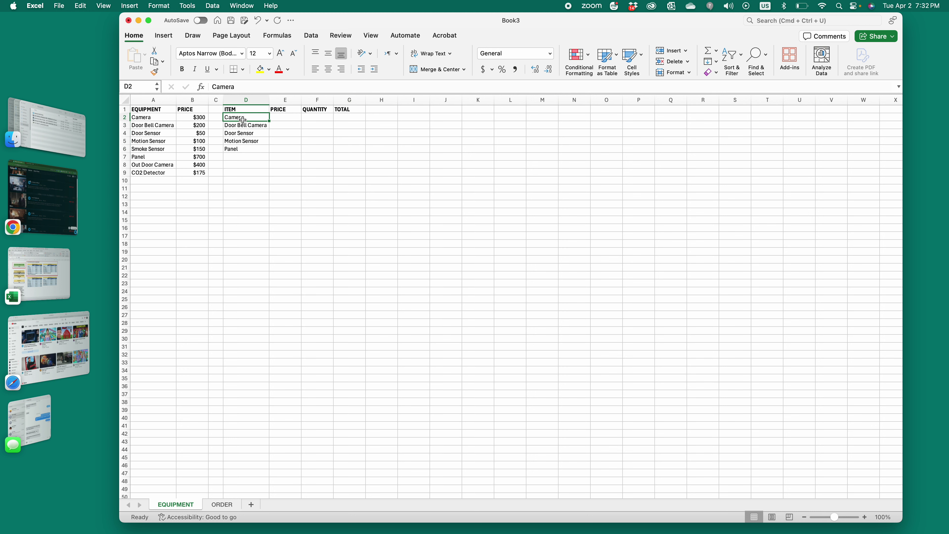
{"action": "left_click", "coordinate": [242, 125]}
{"action": "left_click", "coordinate": [243, 133]}
{"action": "left_click", "coordinate": [242, 149]}
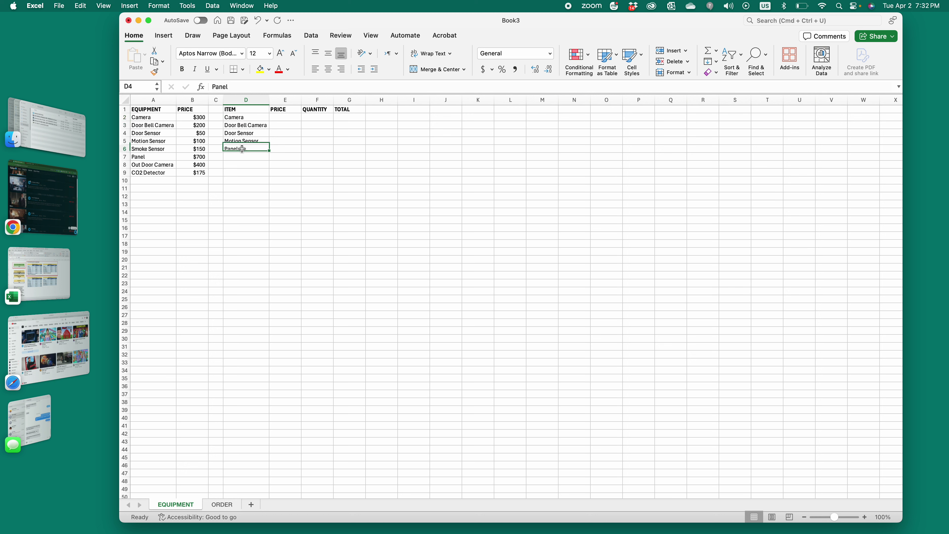
{"action": "left_click", "coordinate": [242, 141]}
{"action": "left_click", "coordinate": [242, 133]}
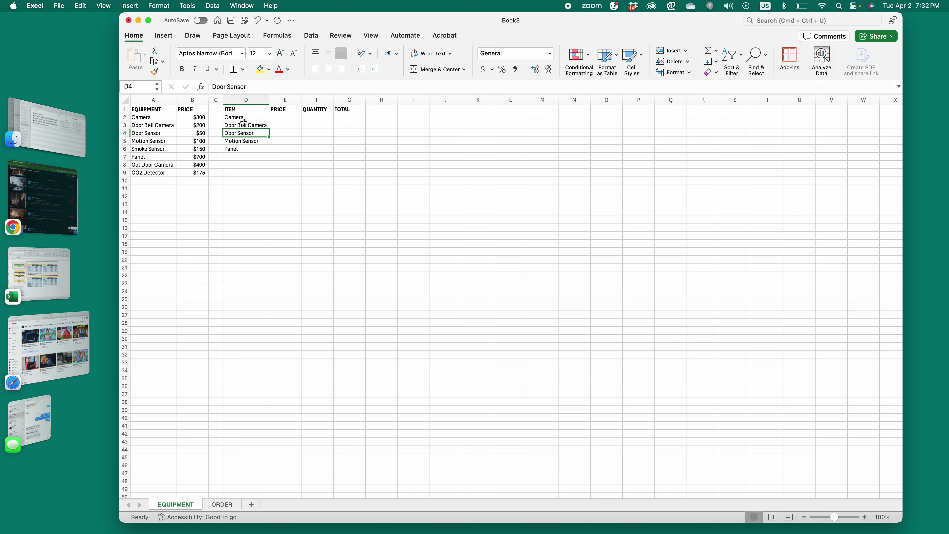
{"action": "left_click", "coordinate": [243, 123]}
{"action": "left_click", "coordinate": [244, 117]}
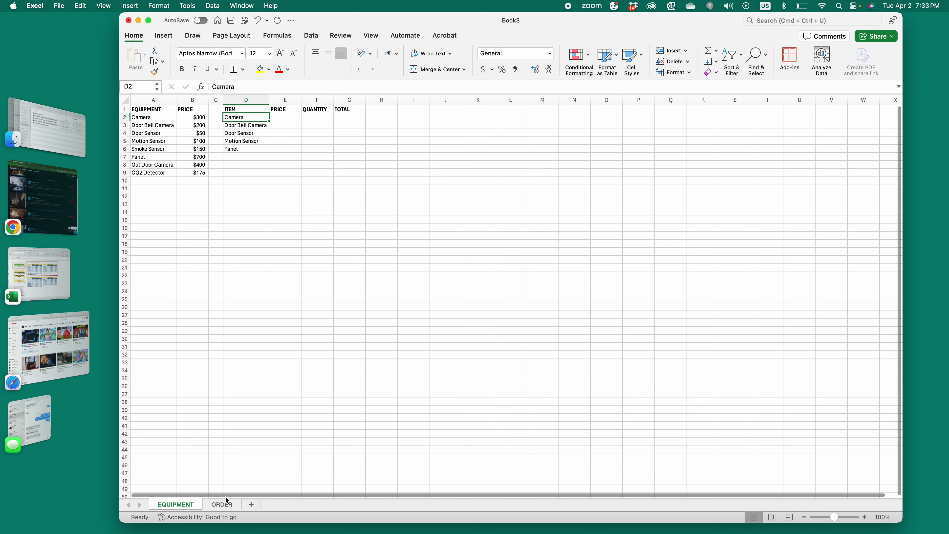
{"action": "left_click", "coordinate": [222, 504]}
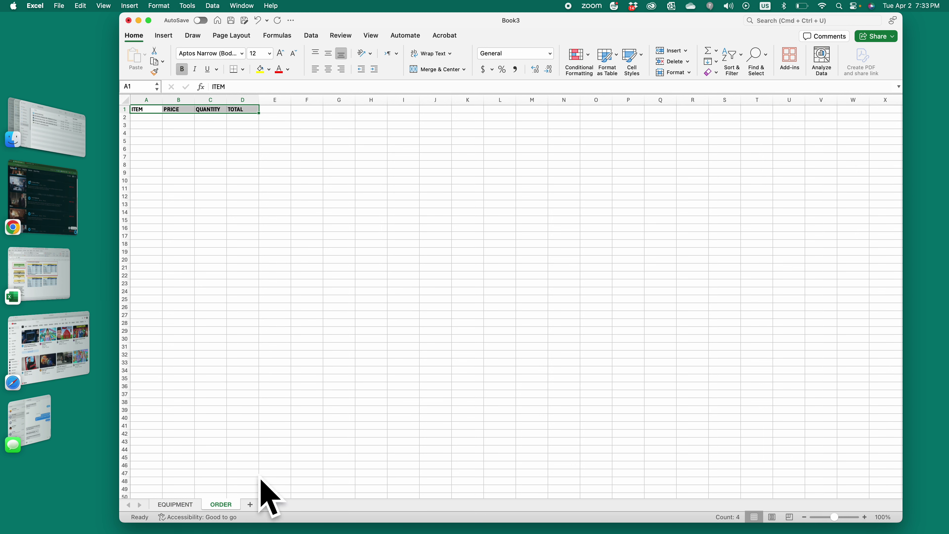
{"action": "left_click", "coordinate": [181, 504]}
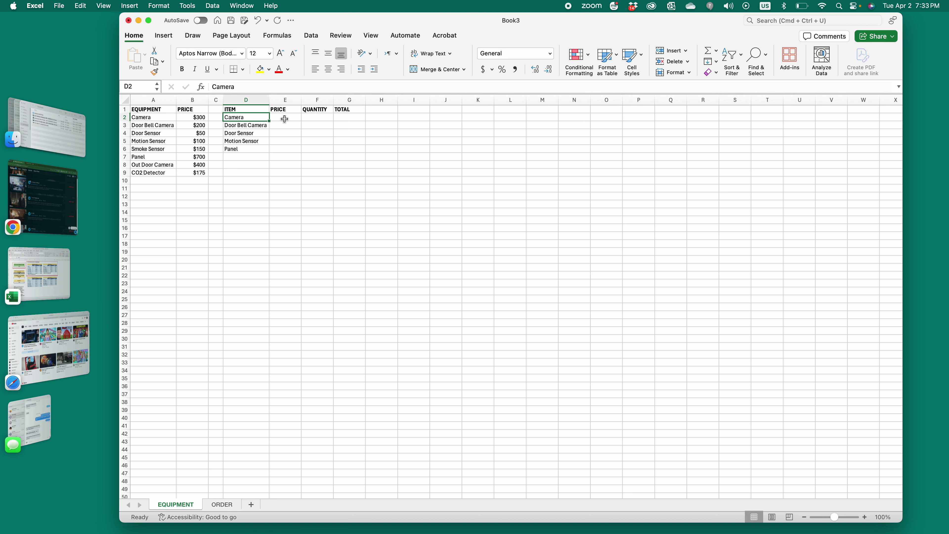
Step: Start a VLOOKUP formula in cell E2 with the item in D2 as the lookup value
{"action": "left_click", "coordinate": [284, 119]}
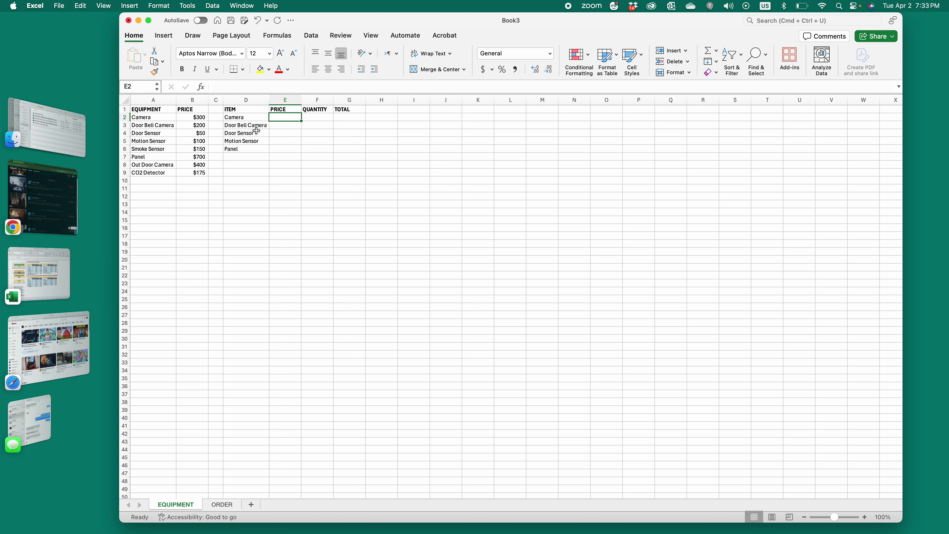
{"action": "left_click_drag", "start_coordinate": [247, 119], "coordinate": [245, 149]}
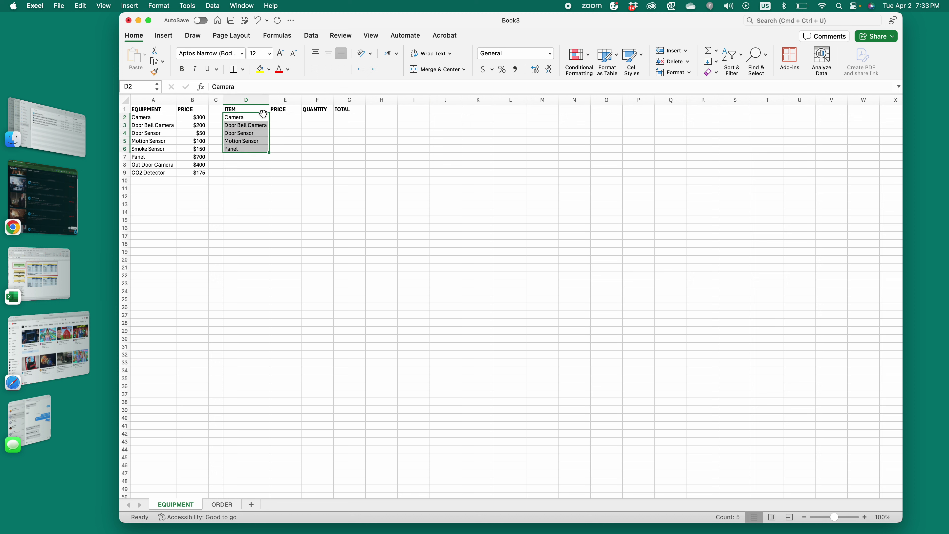
{"action": "left_click", "coordinate": [286, 120]}
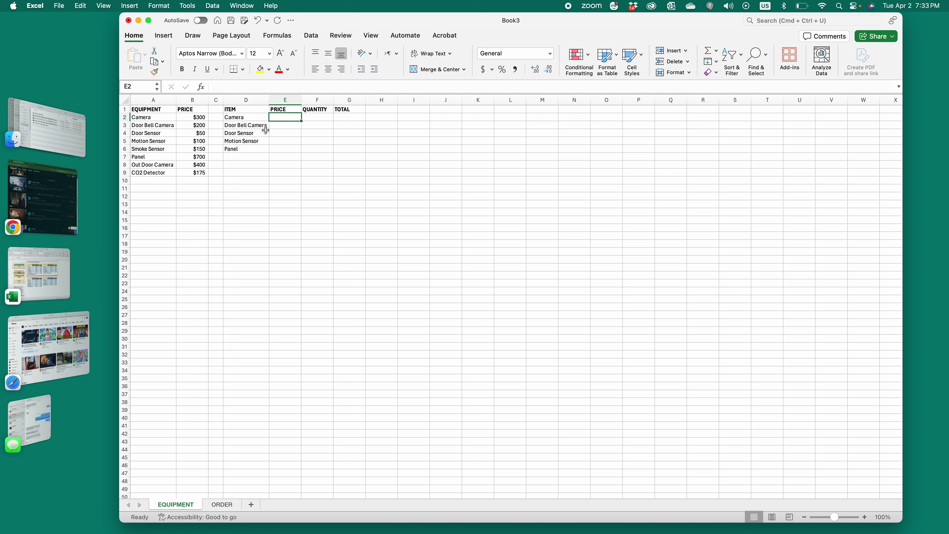
{"action": "type", "text": "="}
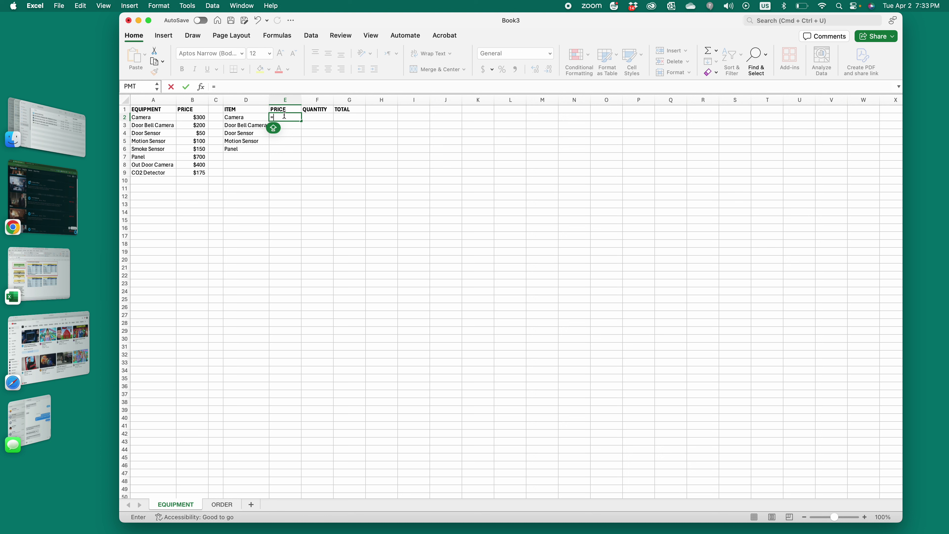
{"action": "type", "text": "VL"}
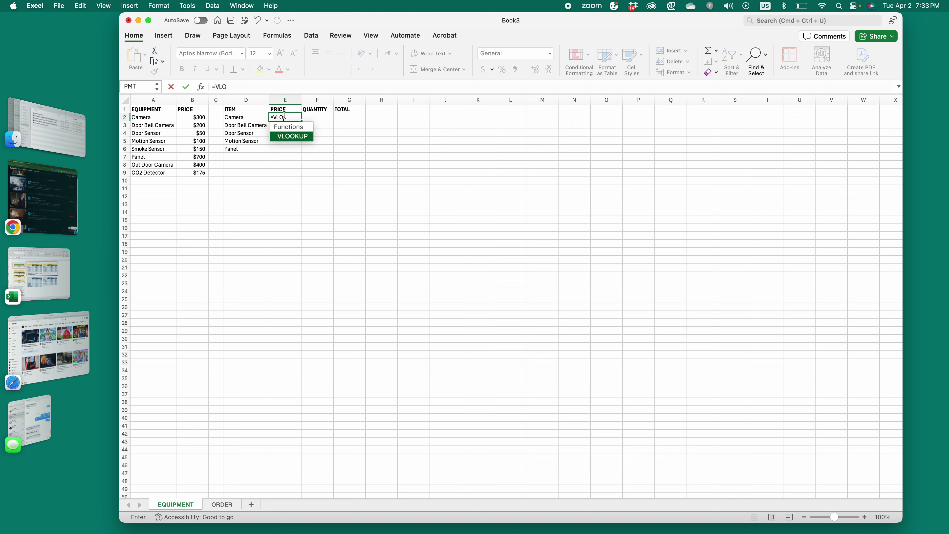
{"action": "type", "text": "O"}
{"action": "double_click", "coordinate": [305, 137]}
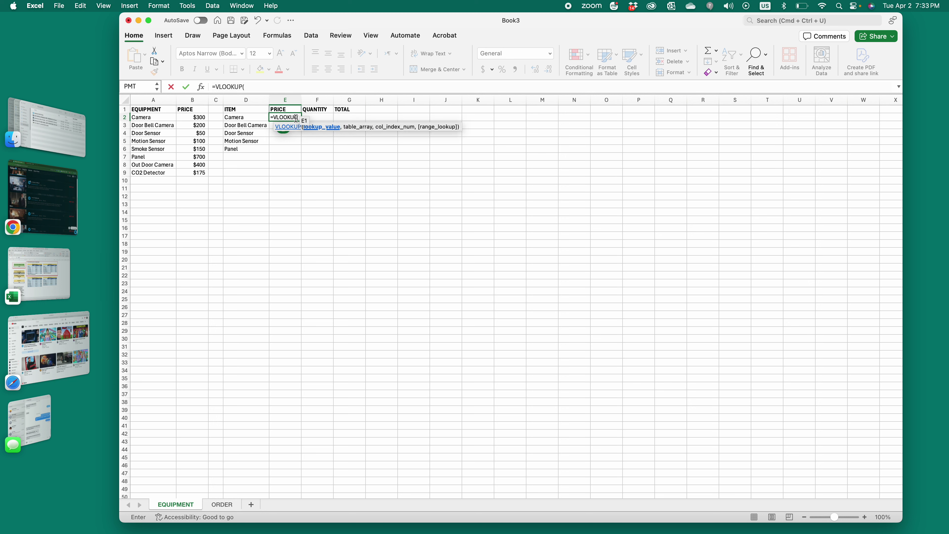
{"action": "left_click", "coordinate": [249, 119]}
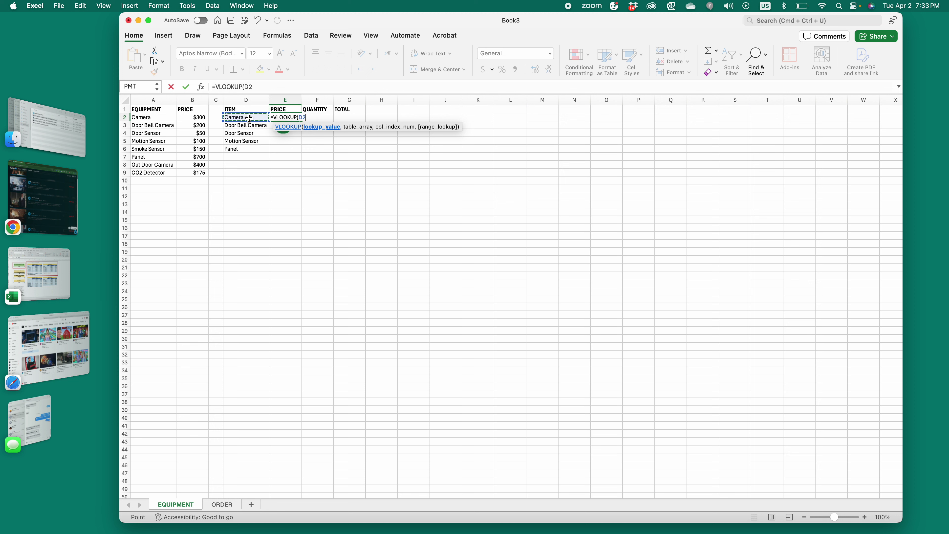
{"action": "type", "text": ","}
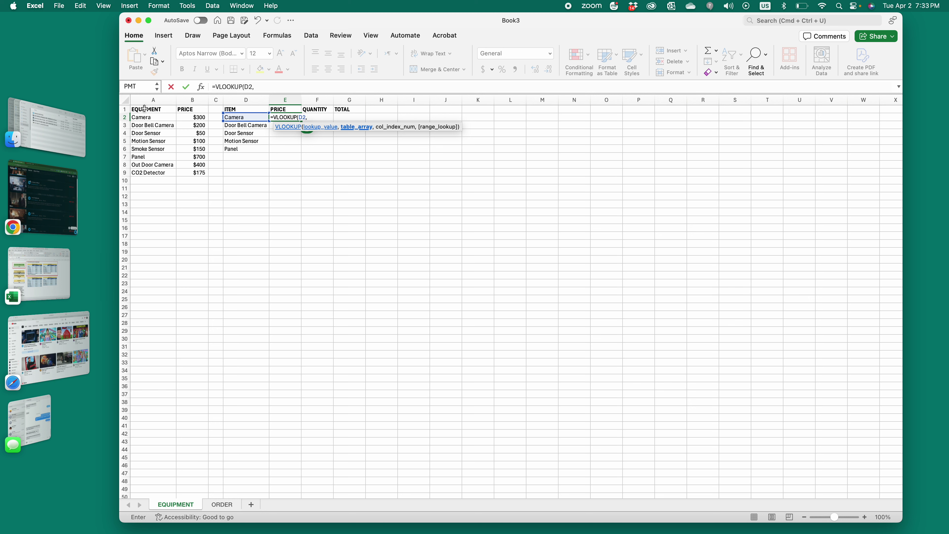
Step: Complete the VLOOKUP in E2 with table array A1:B11, column index 2 and FALSE for an exact match
{"action": "left_click", "coordinate": [145, 109]}
{"action": "left_click_drag", "start_coordinate": [146, 110], "coordinate": [203, 191]}
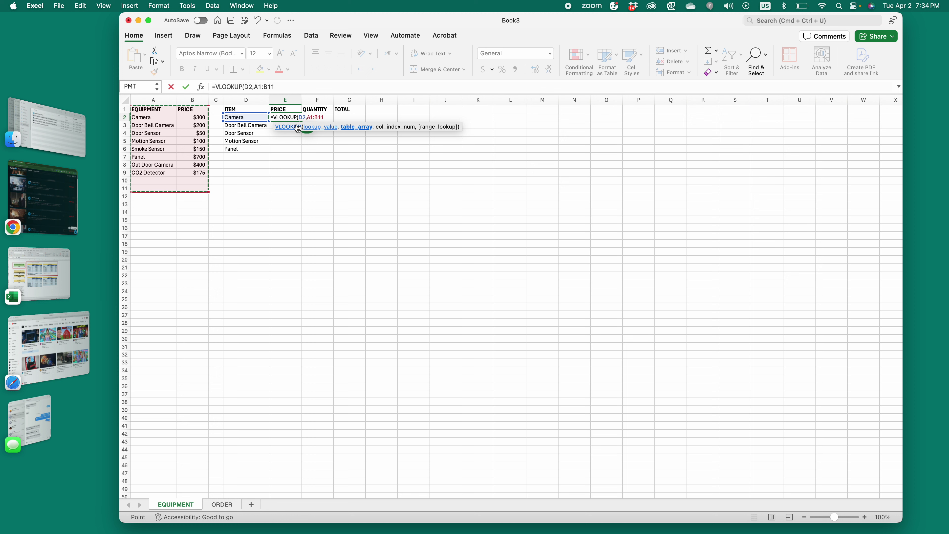
{"action": "type", "text": ","}
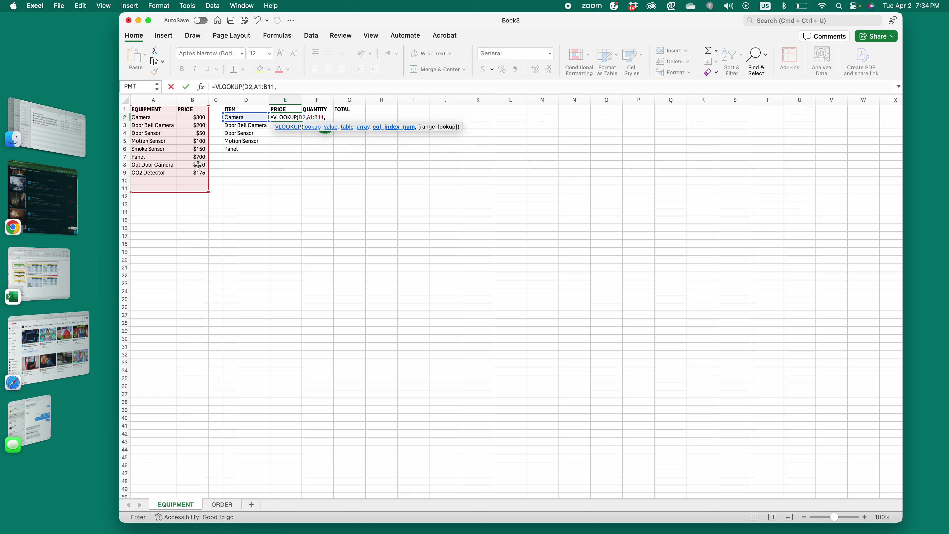
{"action": "type", "text": "2,"}
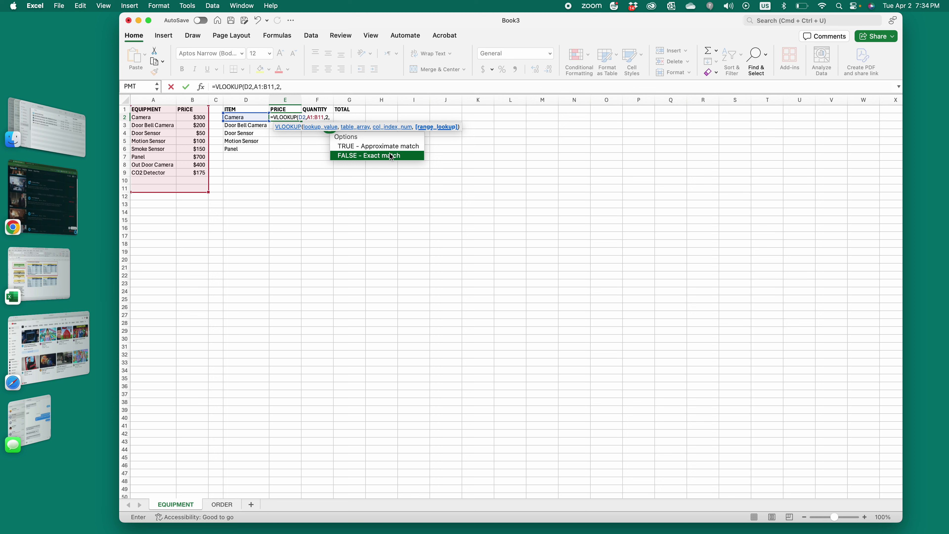
{"action": "double_click", "coordinate": [391, 156]}
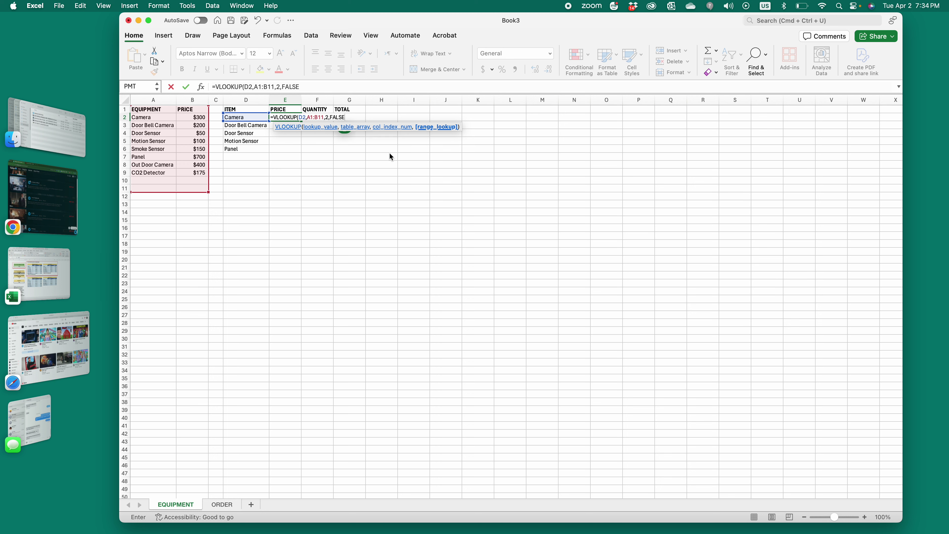
{"action": "type", "text": ")"}
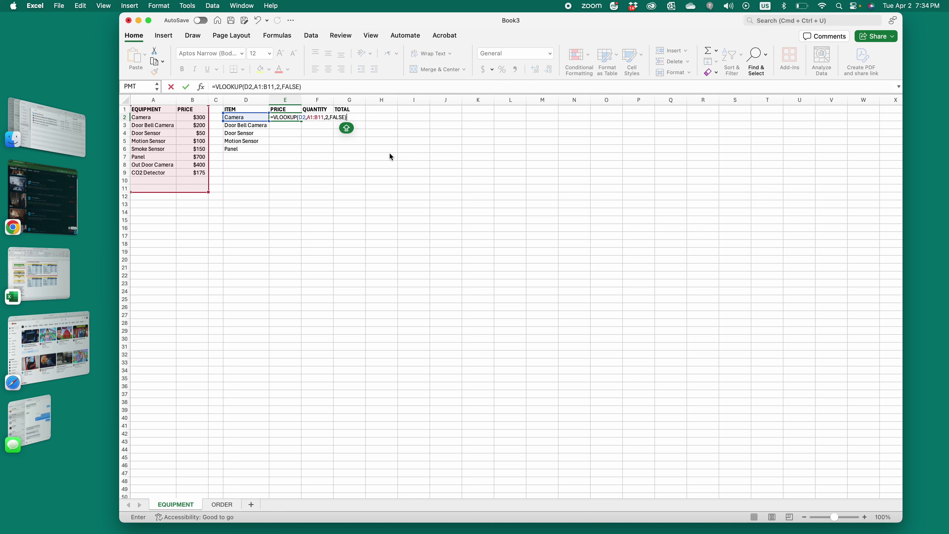
{"action": "key", "text": "Return"}
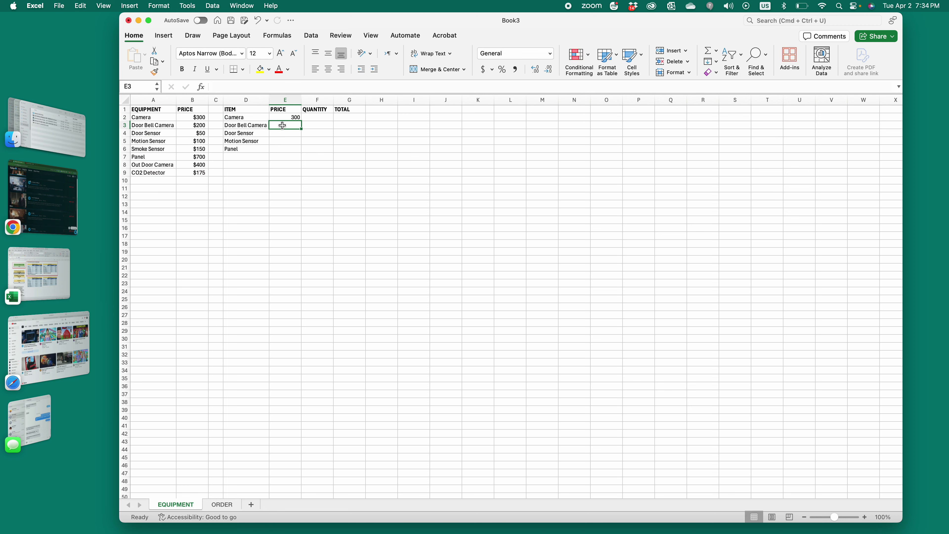
Step: Copy the price lookup formula from E2 into cells E3 through E24
{"action": "left_click", "coordinate": [290, 118]}
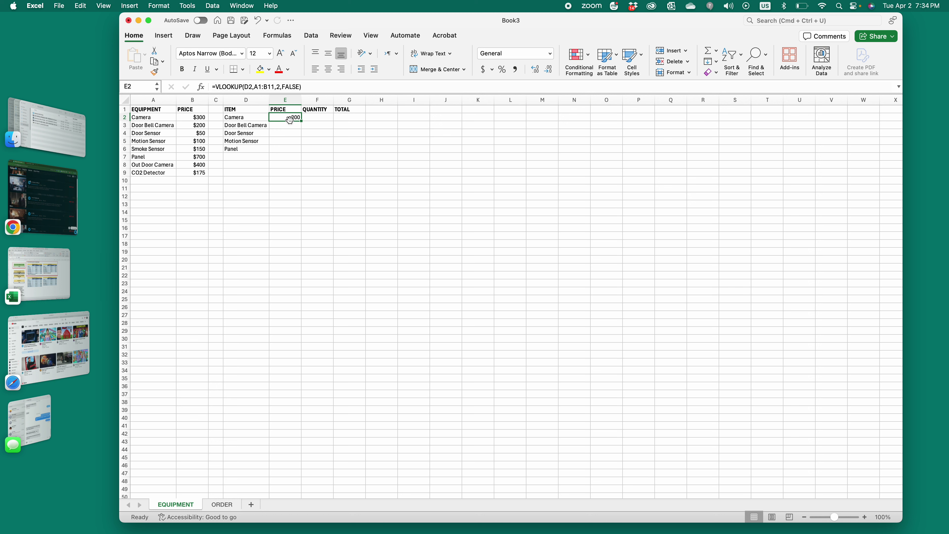
{"action": "key", "text": "super+c"}
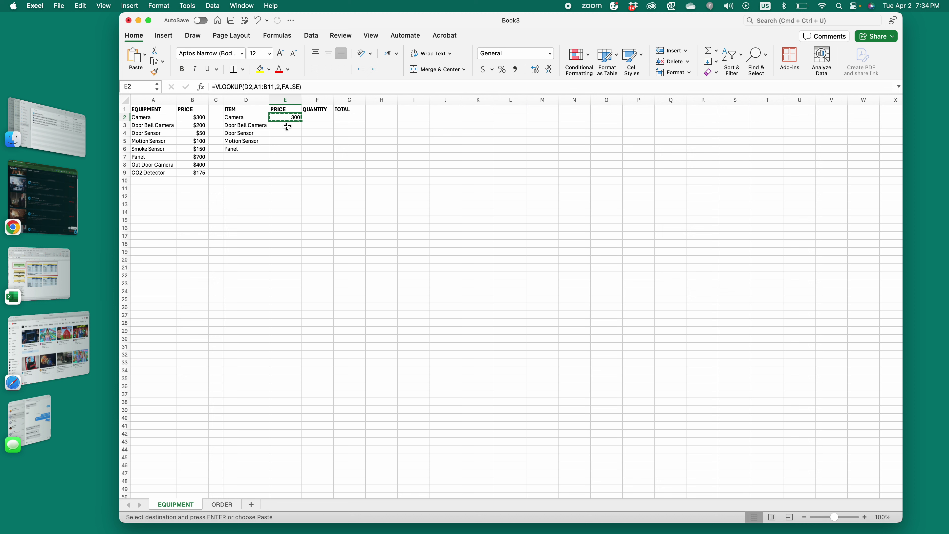
{"action": "left_click_drag", "start_coordinate": [289, 127], "coordinate": [296, 290]}
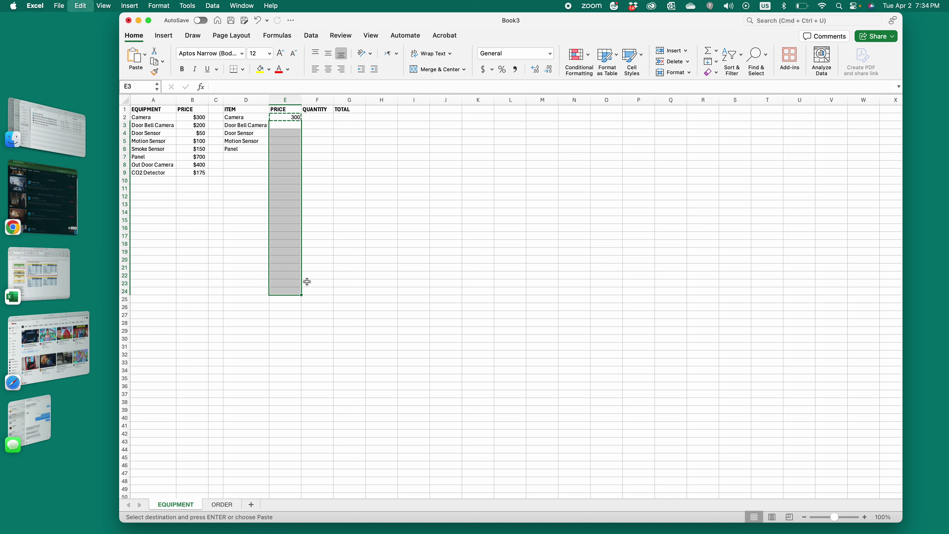
{"action": "key", "text": "super+v"}
{"action": "key", "text": "Escape"}
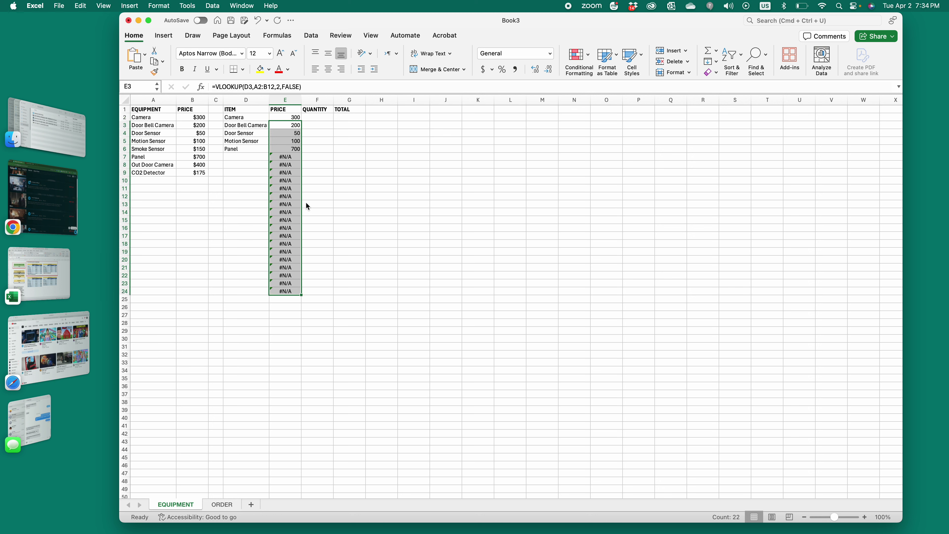
Step: Add "Out door camera" as a new item in cell D7 below Panel
{"action": "left_click", "coordinate": [255, 159]}
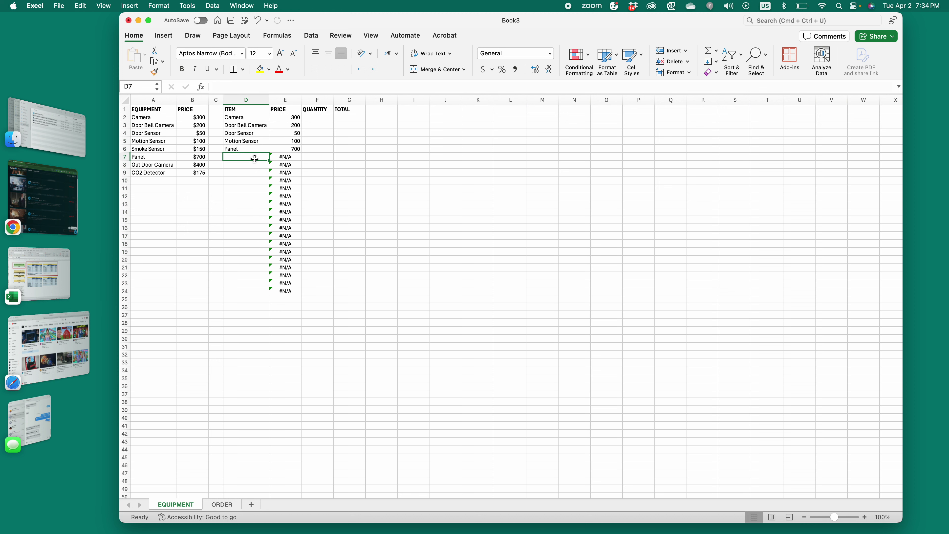
{"action": "type", "text": "OUT"}
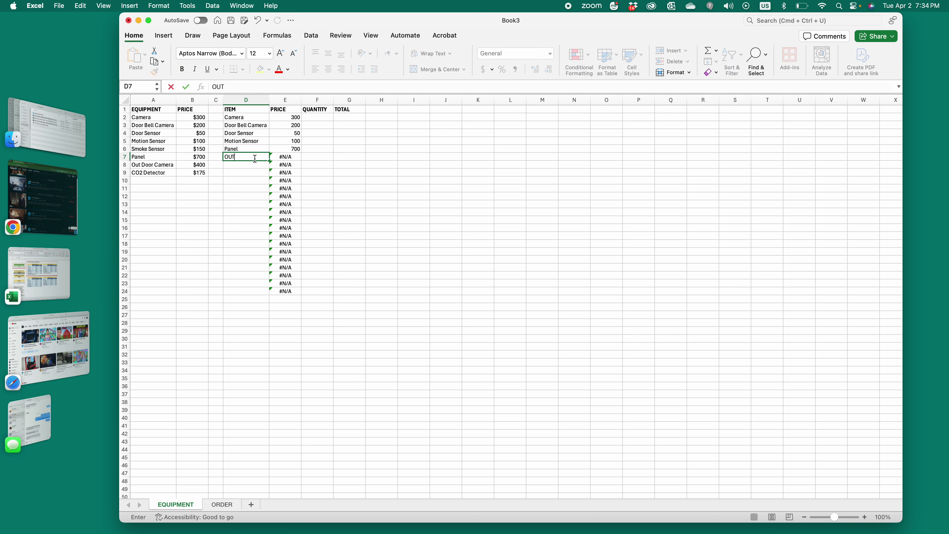
{"action": "key", "text": "Caps_Lock"}
{"action": "type", "text": "amera"}
{"action": "key", "text": "Return"}
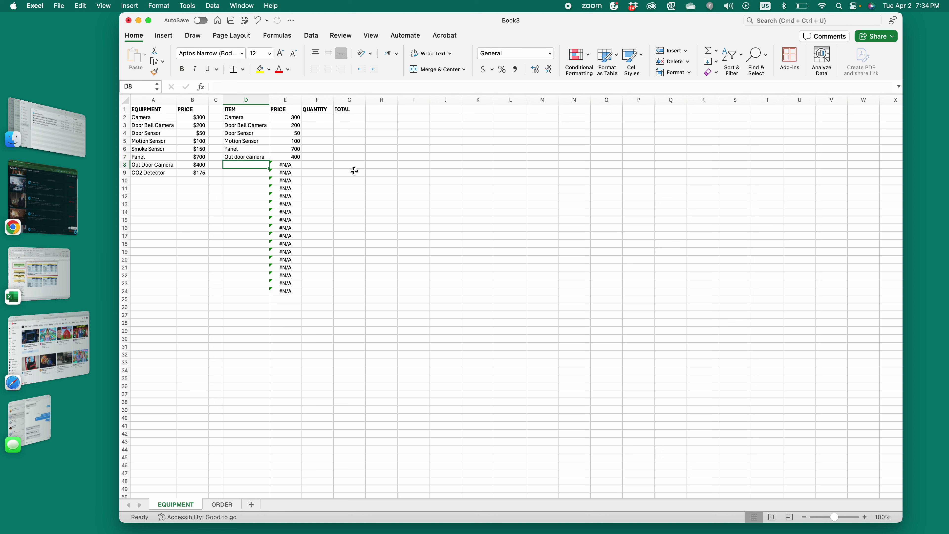
Step: Add the items "Co2 detector" in cell D8 and "Smoke Sensor" in cell D9
{"action": "type", "text": "Co2 dete"}
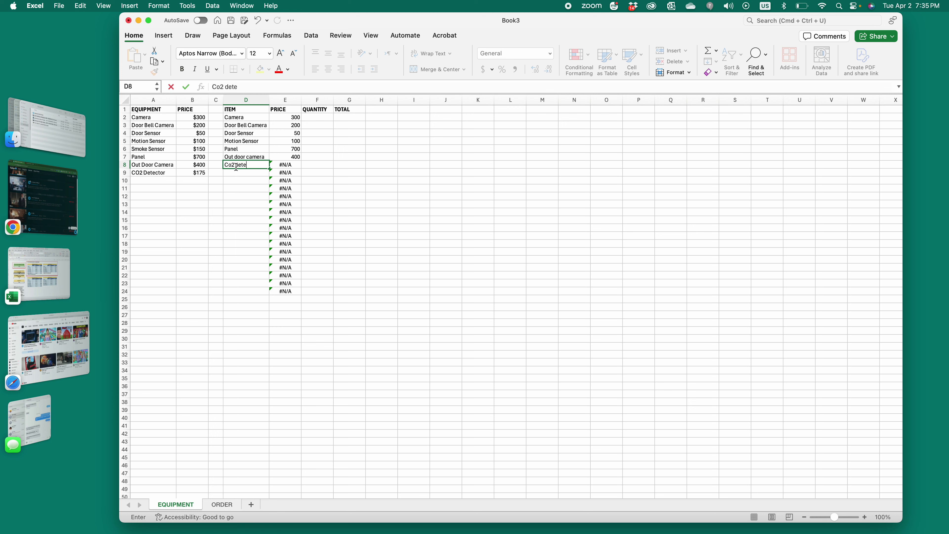
{"action": "type", "text": "ctor"}
{"action": "key", "text": "Return"}
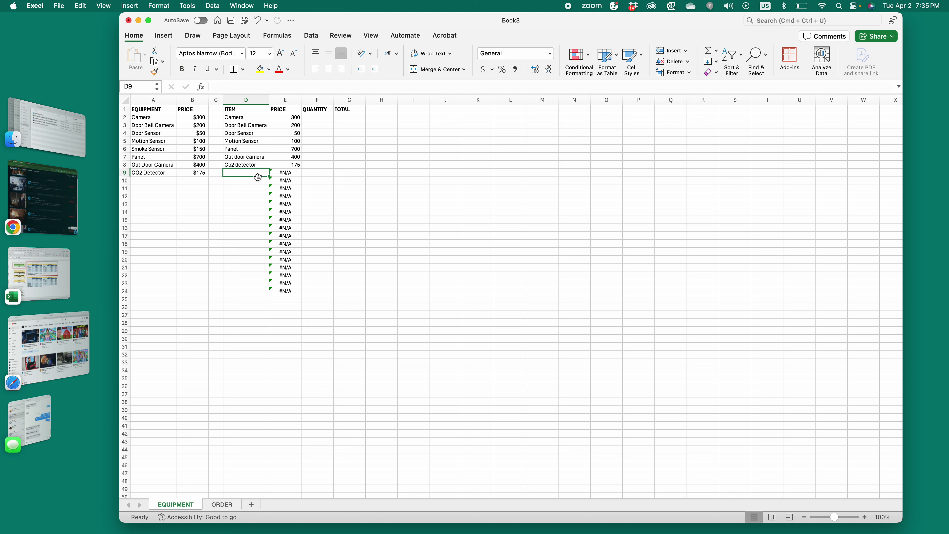
{"action": "type", "text": "Smoke Sensor"}
{"action": "key", "text": "Return"}
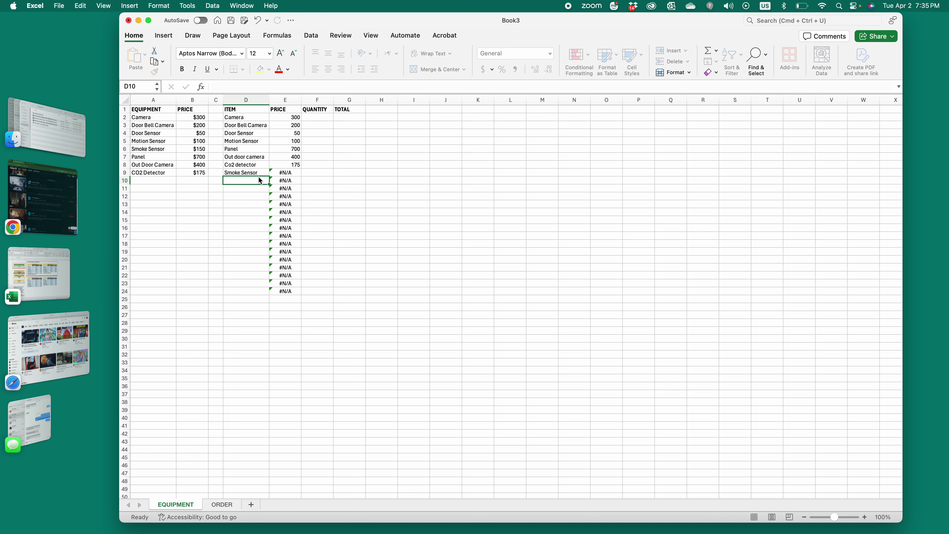
Step: Copy the "Smoke Sensor" name from equipment cell A6 into item cell D9
{"action": "left_click", "coordinate": [165, 149]}
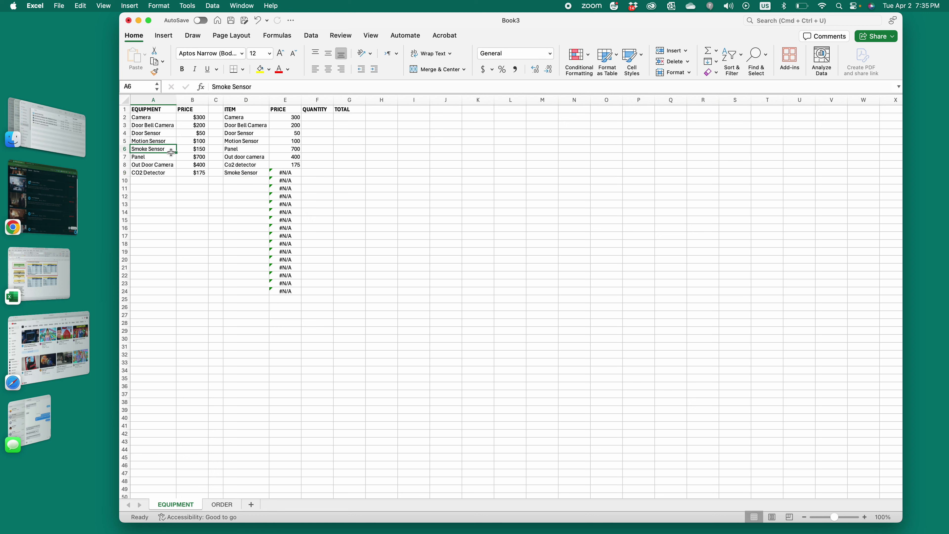
{"action": "key", "text": "super+c"}
{"action": "left_click", "coordinate": [255, 175]}
{"action": "key", "text": "super+v"}
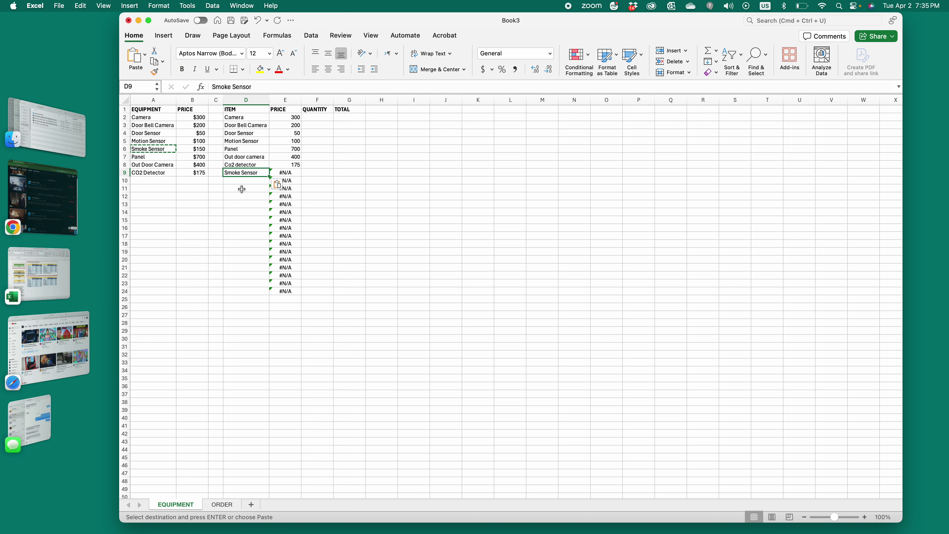
{"action": "key", "text": "Escape"}
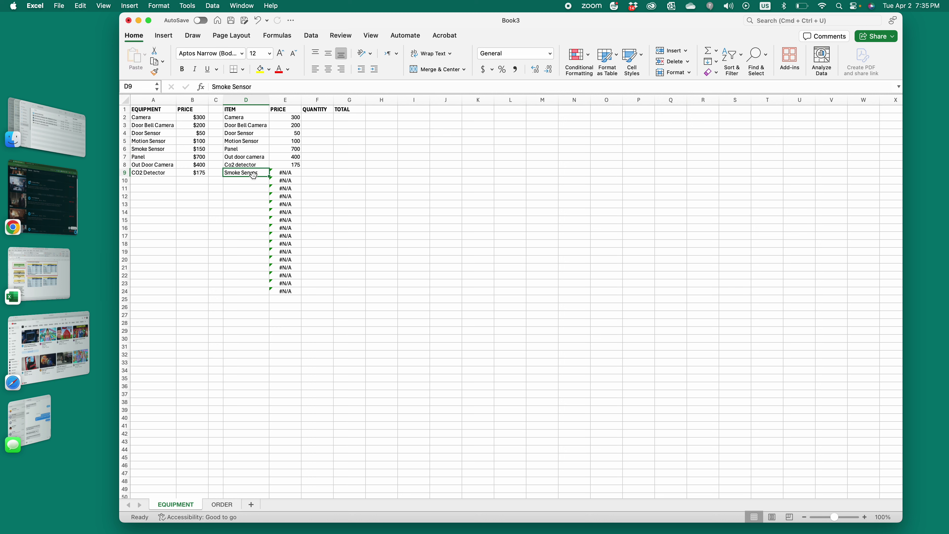
{"action": "left_click", "coordinate": [255, 180]}
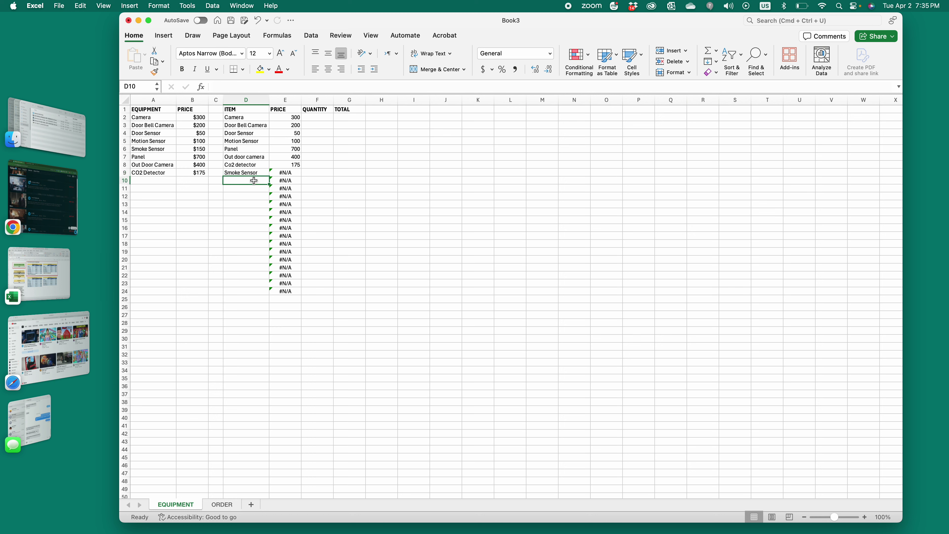
Step: Copy the price lookup formula from E8 into E9 and recheck the item name in D9
{"action": "left_click", "coordinate": [287, 165]}
{"action": "key", "text": "super+c"}
{"action": "left_click", "coordinate": [288, 179]}
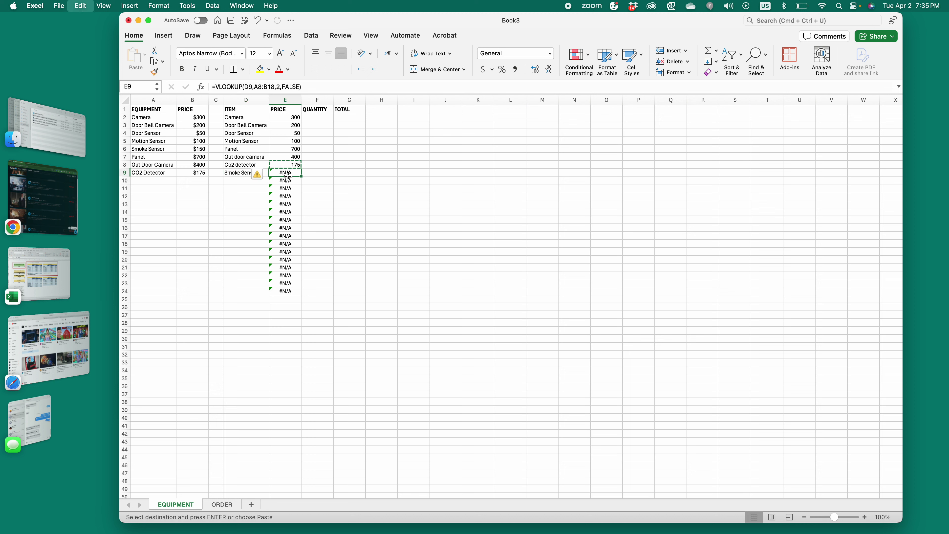
{"action": "key", "text": "super+v"}
{"action": "left_click", "coordinate": [240, 172]}
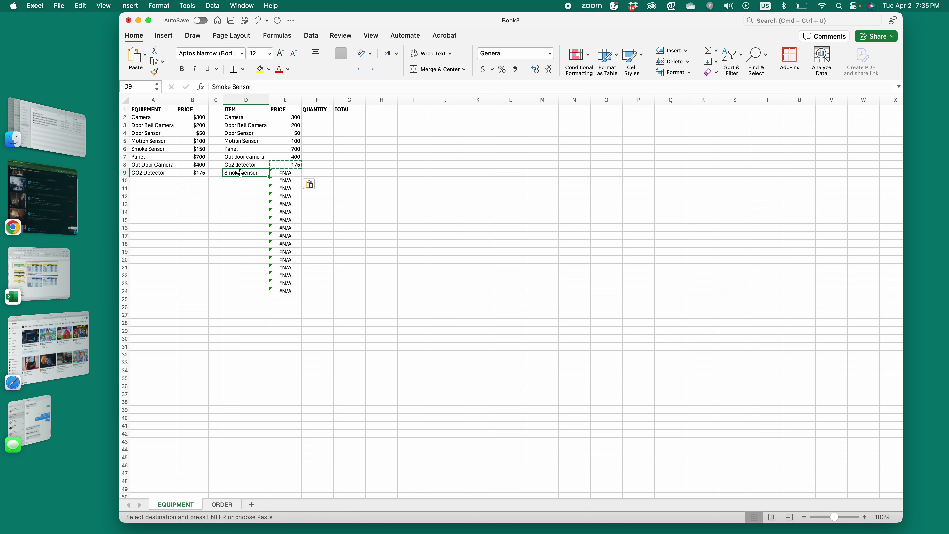
{"action": "double_click", "coordinate": [241, 172]}
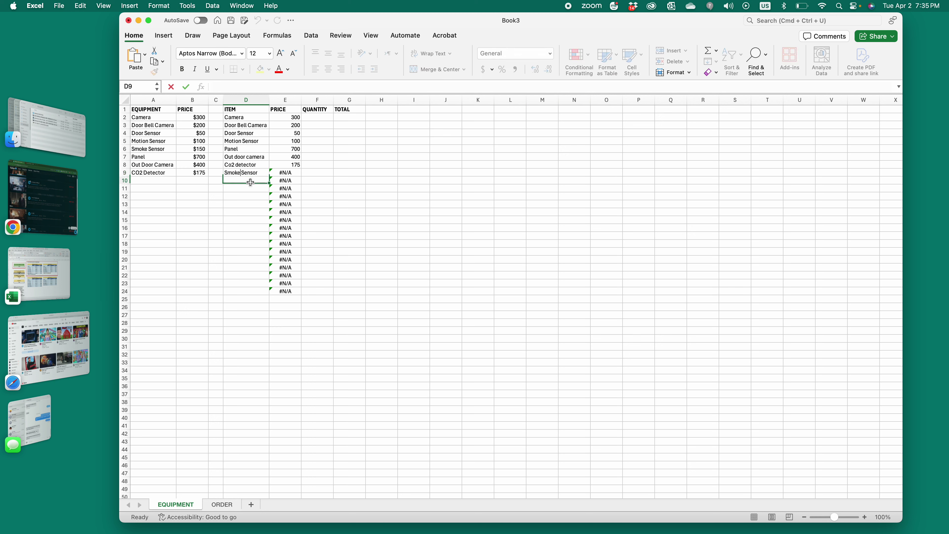
{"action": "key", "text": "Escape"}
Step: Replace the item in D9 with "Motion Sensor" copied from equipment cell A5
{"action": "left_click", "coordinate": [165, 142]}
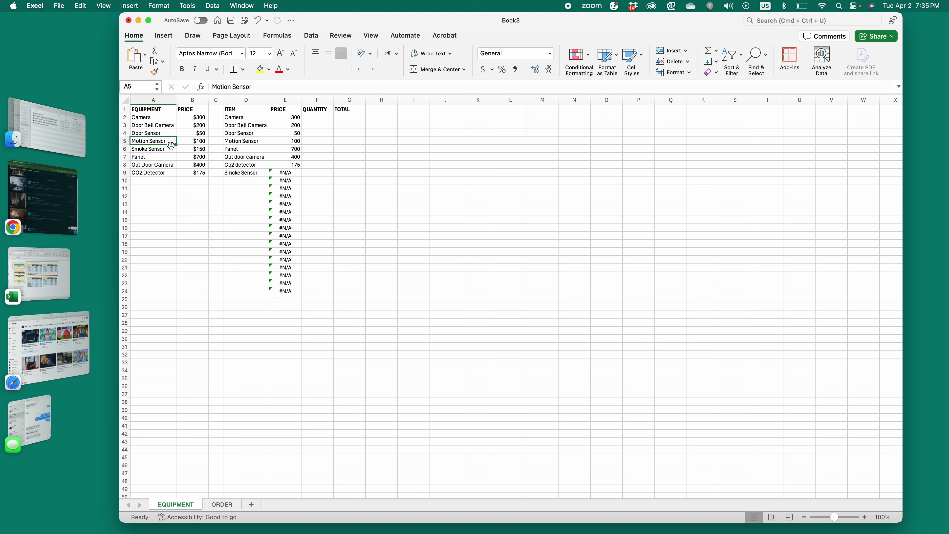
{"action": "key", "text": "super+c"}
{"action": "left_click", "coordinate": [235, 174]}
{"action": "key", "text": "super+v"}
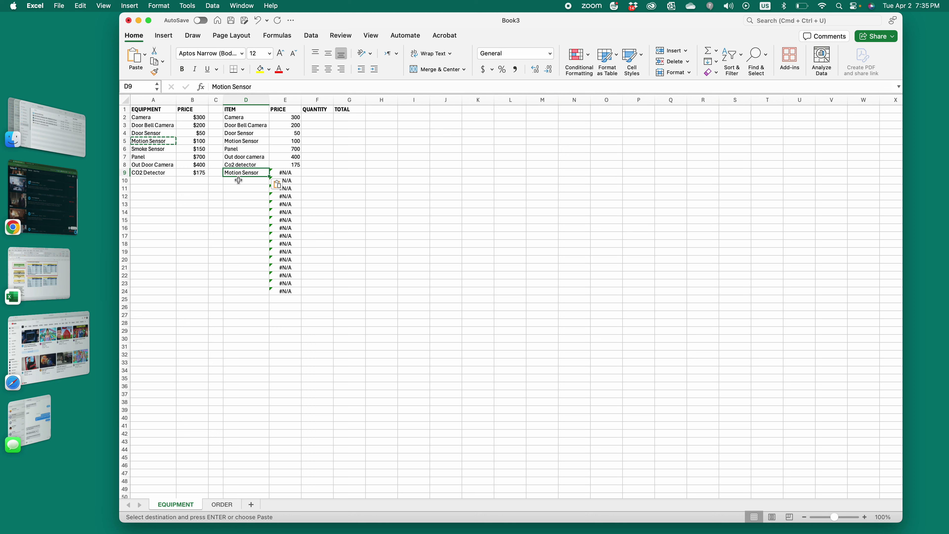
{"action": "left_click_drag", "start_coordinate": [240, 181], "coordinate": [240, 188]}
Step: Clear the item in D9 and check the lookup formula in E8
{"action": "left_click", "coordinate": [244, 174]}
{"action": "key", "text": "BackSpace"}
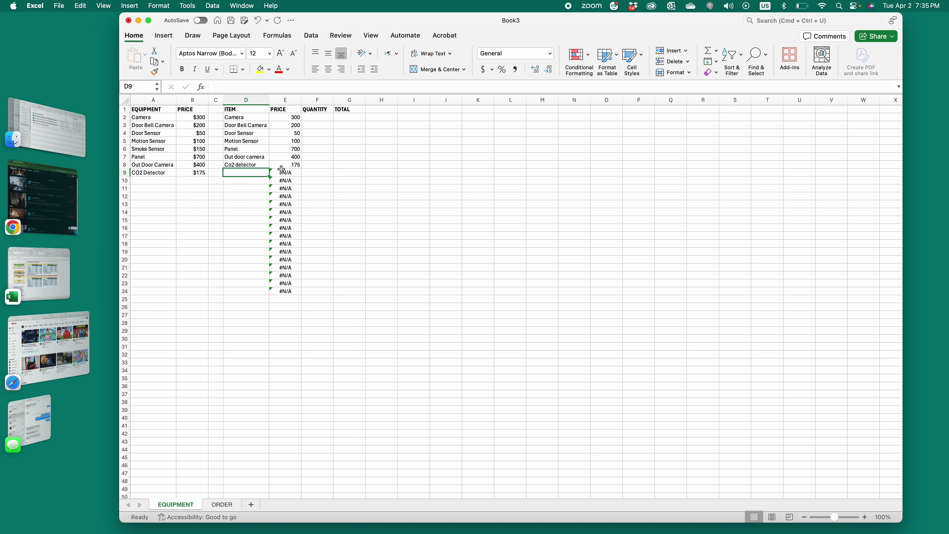
{"action": "double_click", "coordinate": [297, 165]}
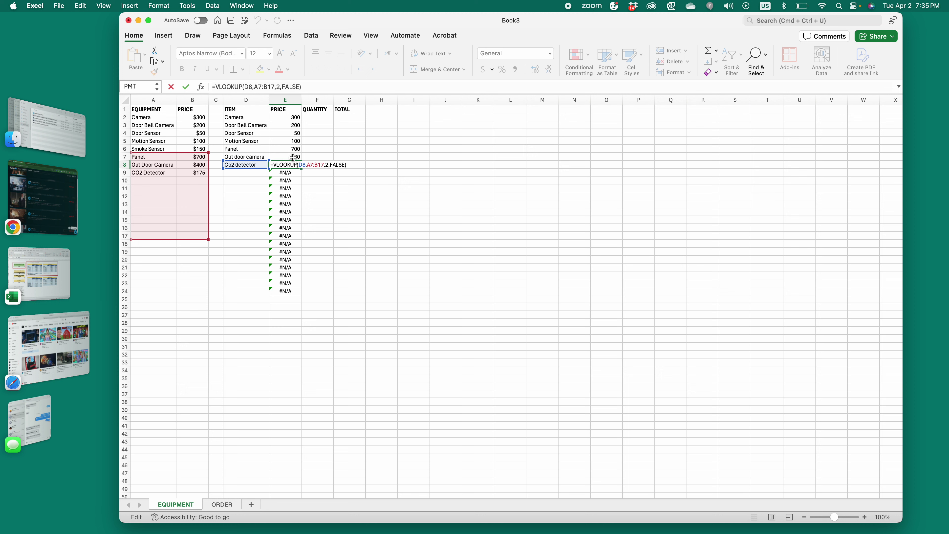
{"action": "key", "text": "Return"}
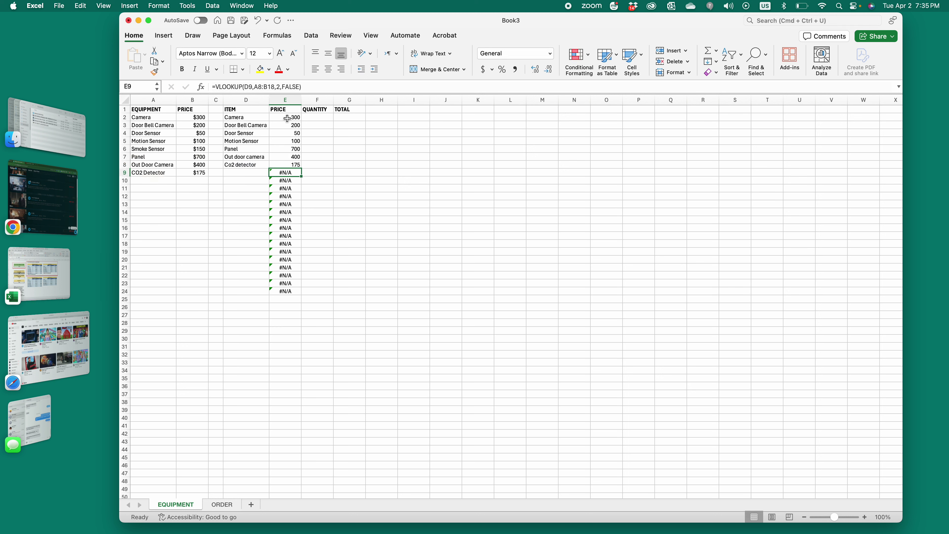
Step: Clear the price lookup formulas in E3:E9 and E10:E25, leaving only the one in E2
{"action": "left_click", "coordinate": [287, 118]}
{"action": "left_click", "coordinate": [292, 126]}
{"action": "left_click_drag", "start_coordinate": [294, 128], "coordinate": [299, 170]}
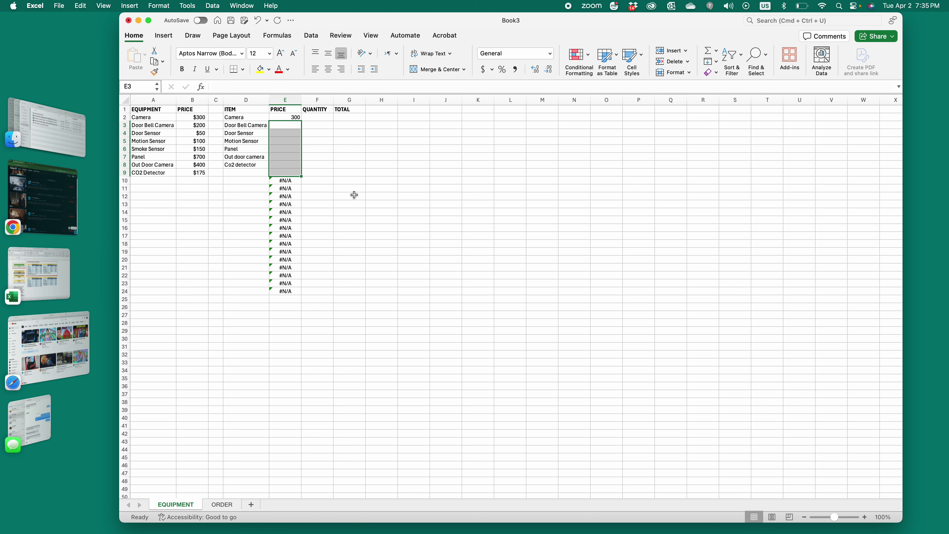
{"action": "key", "text": "Delete"}
{"action": "left_click", "coordinate": [289, 182]}
{"action": "left_click_drag", "start_coordinate": [289, 182], "coordinate": [293, 297]}
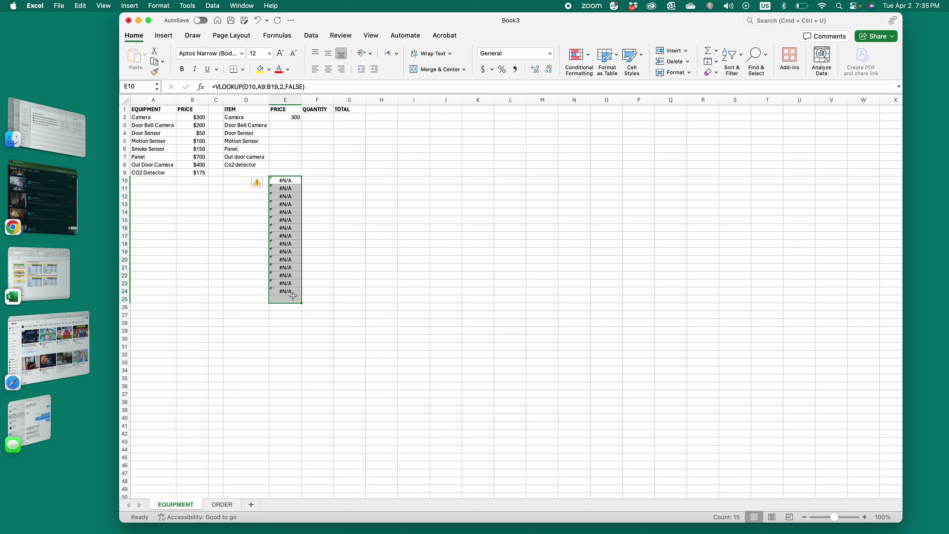
{"action": "key", "text": "Delete"}
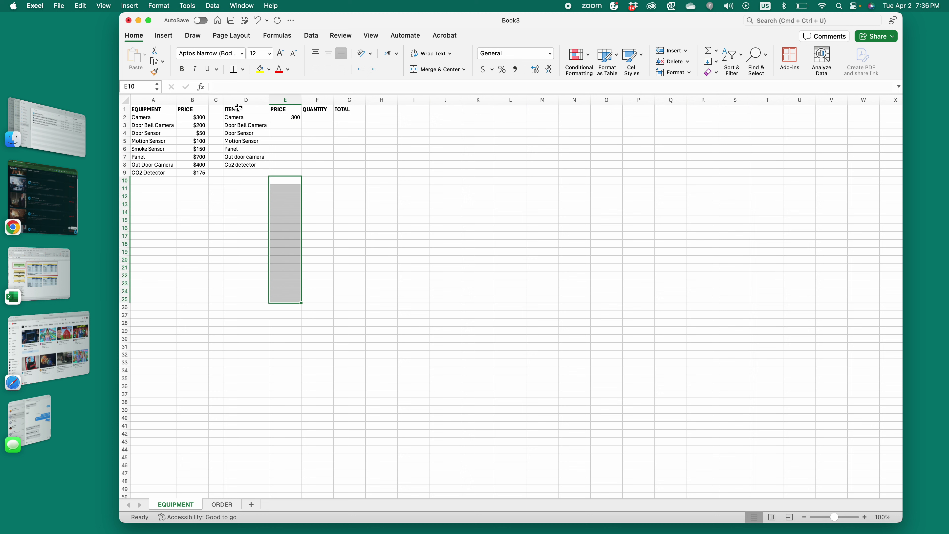
Step: Fill the price lookup formula from E2 down to the last listed item in row 8
{"action": "double_click", "coordinate": [287, 119]}
{"action": "key", "text": "Escape"}
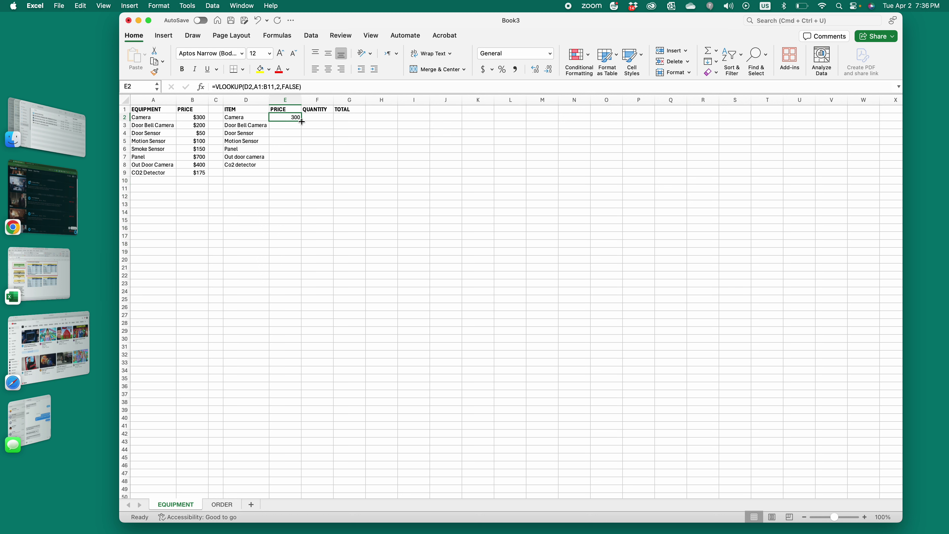
{"action": "double_click", "coordinate": [301, 122]}
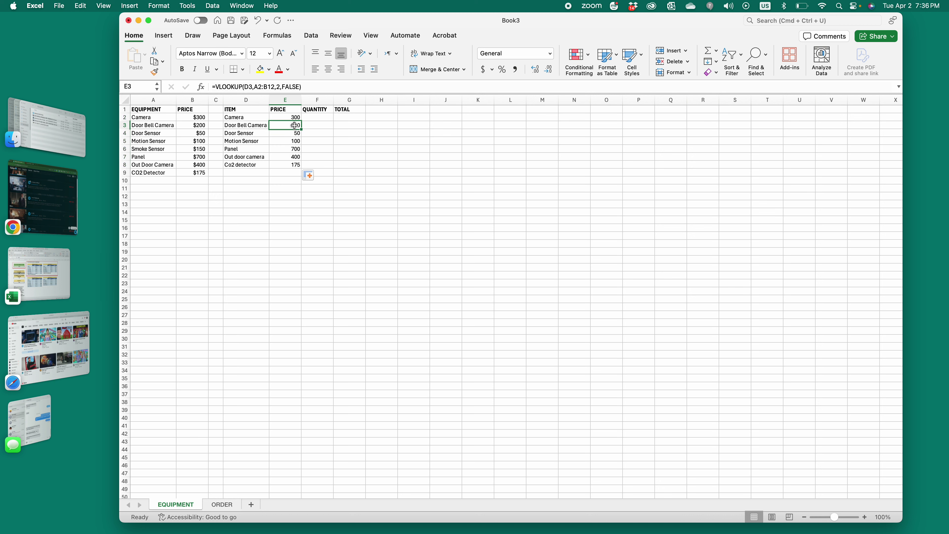
Step: Check the table range used by the formula in E3, and undo the last formula fill
{"action": "double_click", "coordinate": [297, 126]}
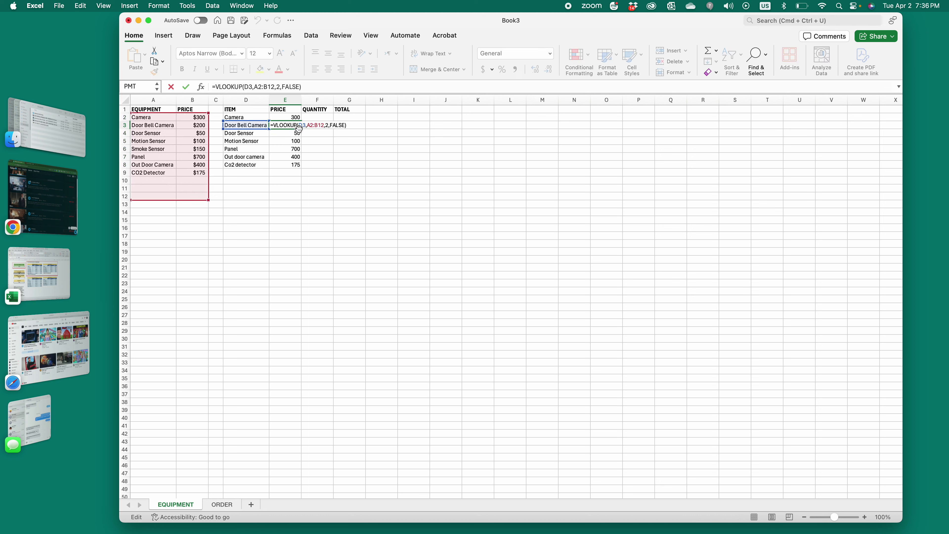
{"action": "key", "text": "Return"}
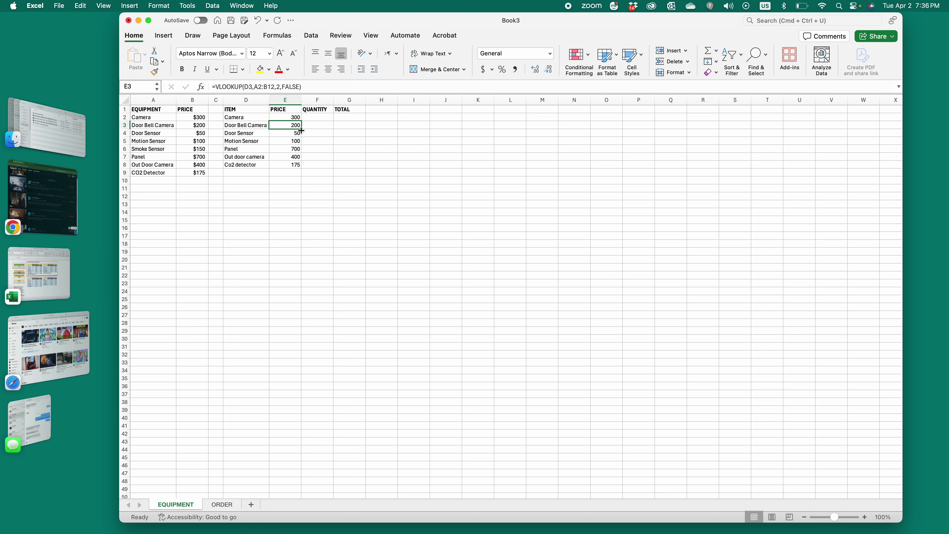
{"action": "key", "text": "super+z"}
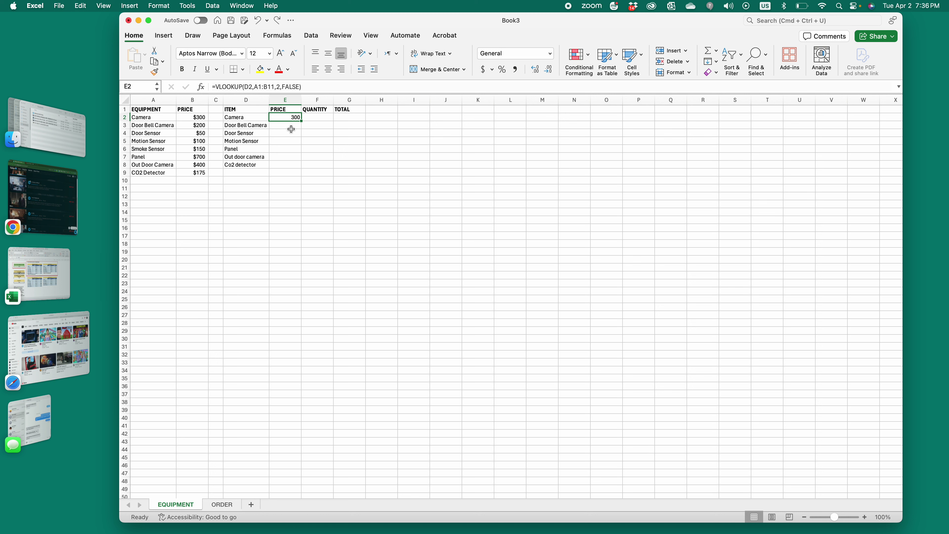
Step: Copy the price lookup formula from E2 into E3 and inspect the table range it references
{"action": "key", "text": "super+c"}
{"action": "left_click", "coordinate": [291, 128]}
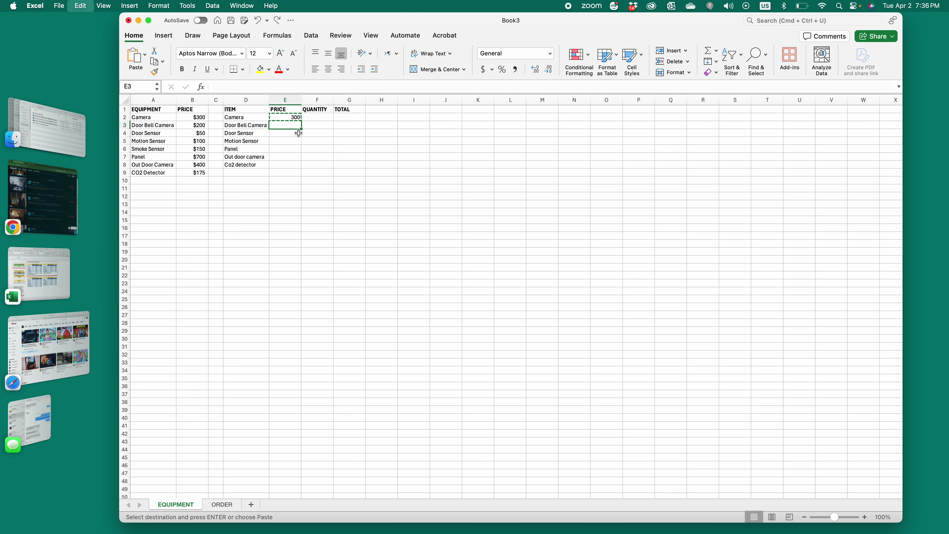
{"action": "key", "text": "super+v"}
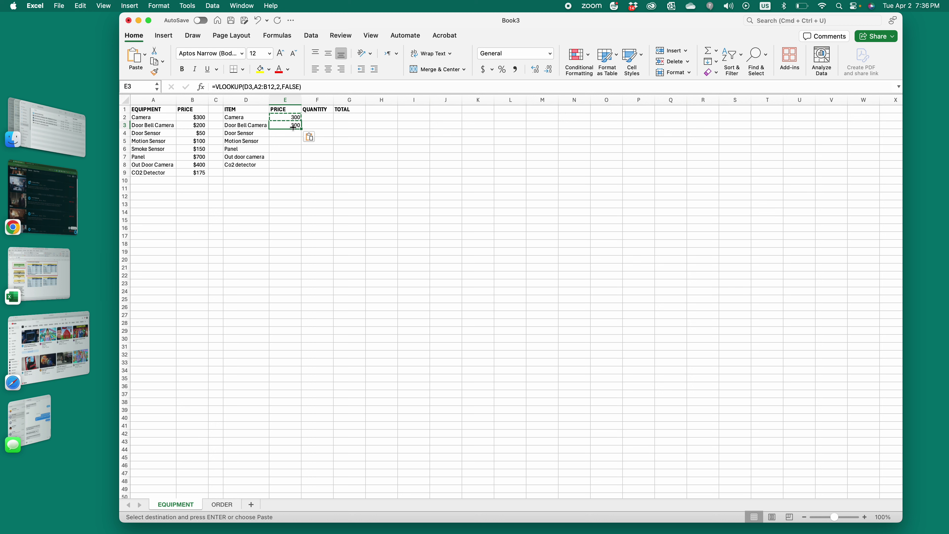
{"action": "double_click", "coordinate": [293, 128]}
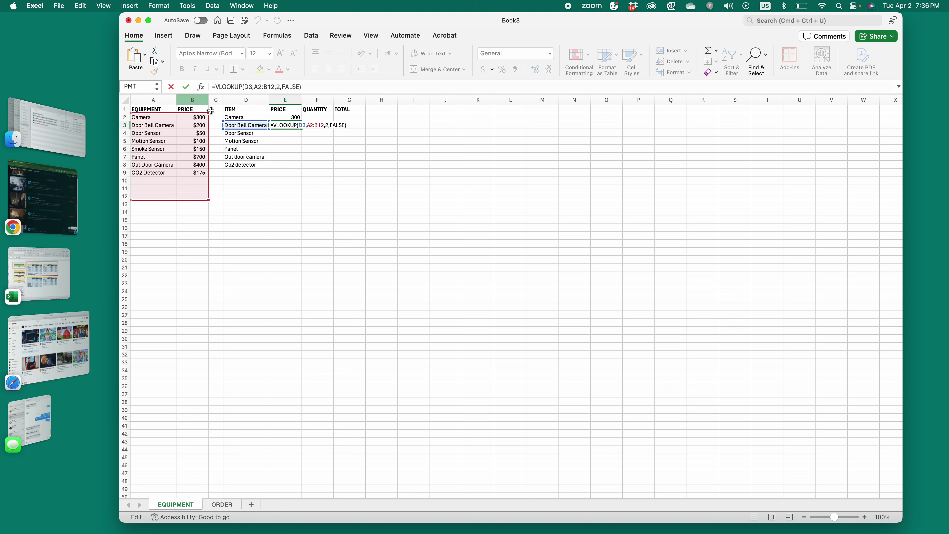
{"action": "key", "text": "Return"}
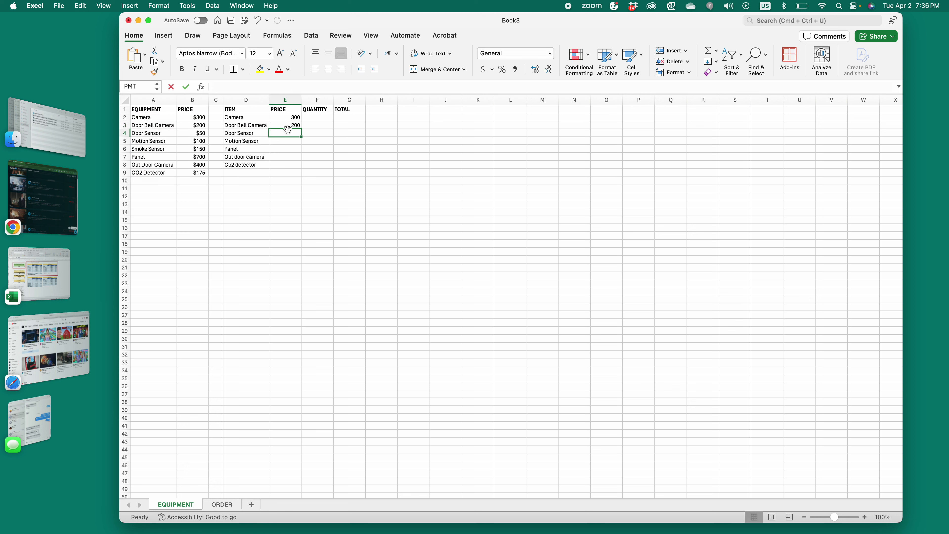
Step: Copy the price lookup formula from E3 into E4 and open it to view its references
{"action": "left_click", "coordinate": [287, 126]}
{"action": "key", "text": "super+c"}
{"action": "left_click", "coordinate": [285, 137]}
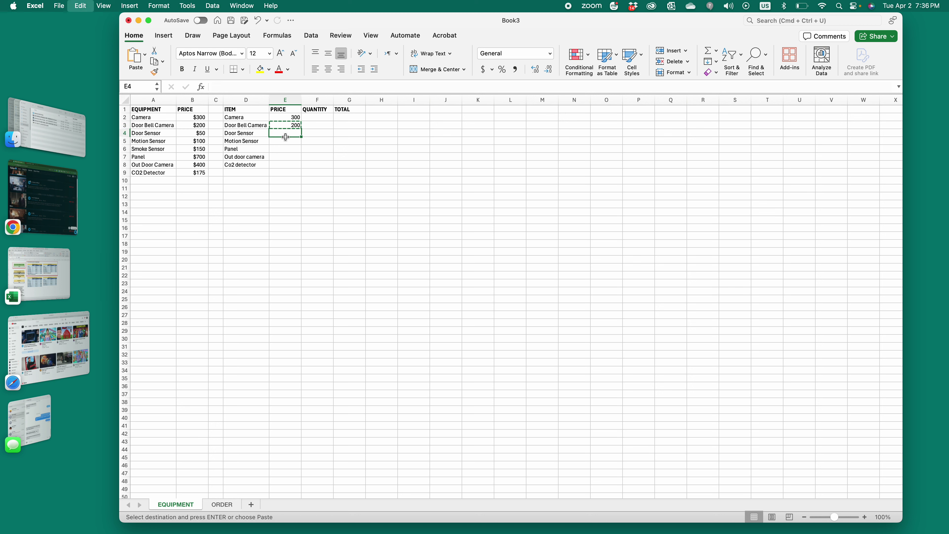
{"action": "key", "text": "super+v"}
{"action": "double_click", "coordinate": [287, 136]}
{"action": "left_click", "coordinate": [290, 148]}
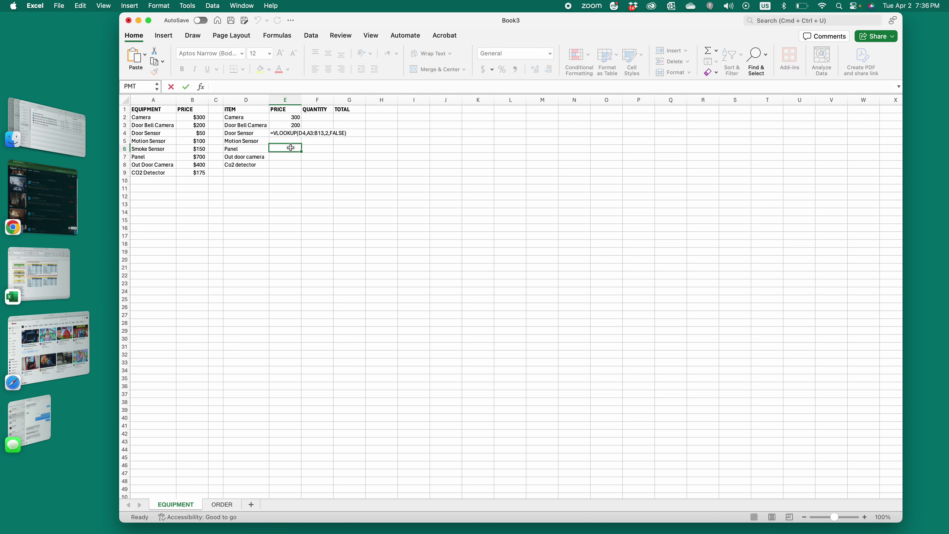
Step: Clear the pasted price formulas from E4 and E3
{"action": "key", "text": "Escape"}
{"action": "left_click", "coordinate": [290, 132]}
{"action": "key", "text": "Delete"}
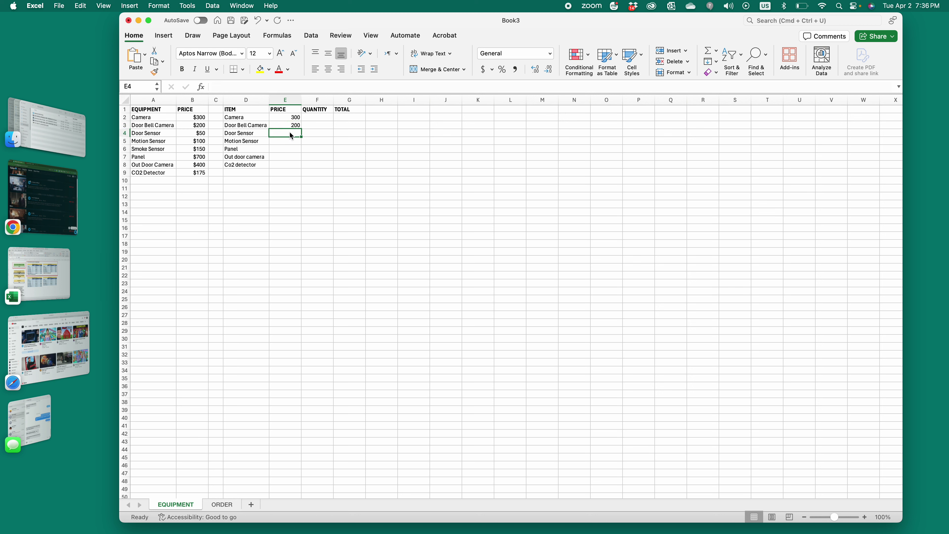
{"action": "left_click", "coordinate": [297, 126]}
Step: Check the lookup formula in E2 and fill it down through E8 for the remaining items
{"action": "double_click", "coordinate": [292, 117]}
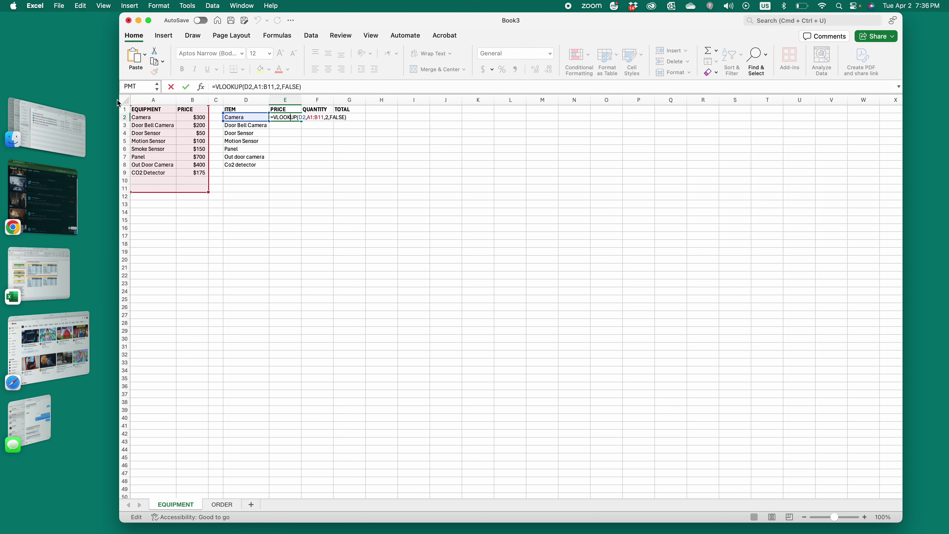
{"action": "key", "text": "Escape"}
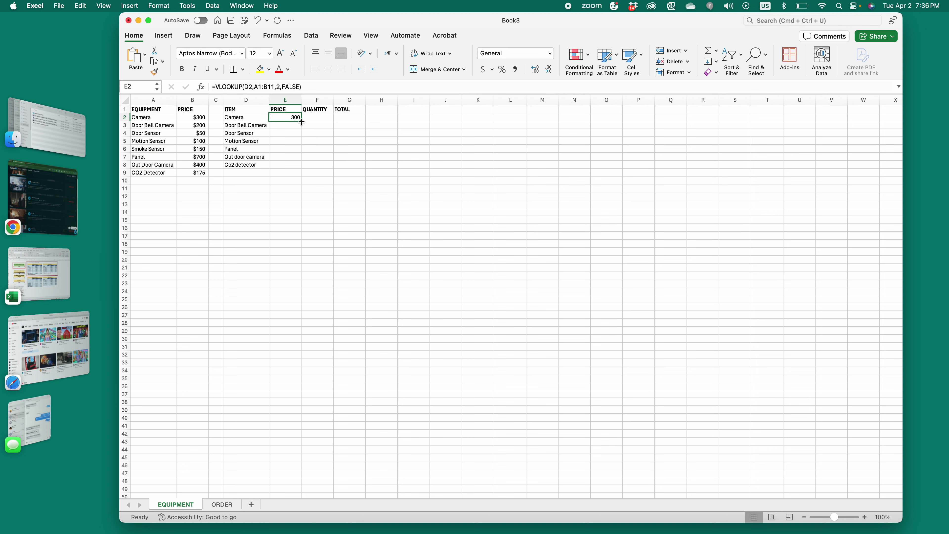
{"action": "left_click_drag", "start_coordinate": [302, 122], "coordinate": [302, 166]}
Step: Examine how the lookup cell and table array references differ across the price formulas in E2 through E8
{"action": "double_click", "coordinate": [298, 165]}
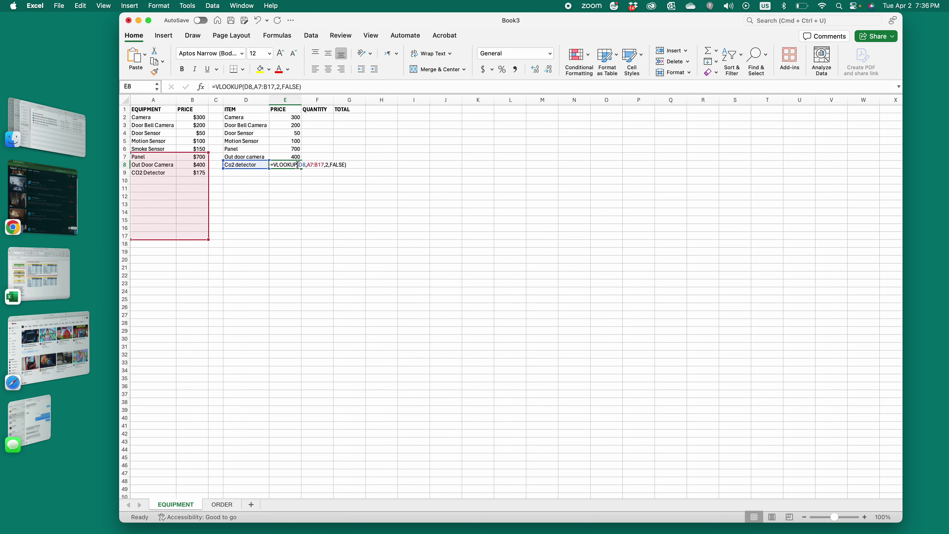
{"action": "double_click", "coordinate": [294, 157]}
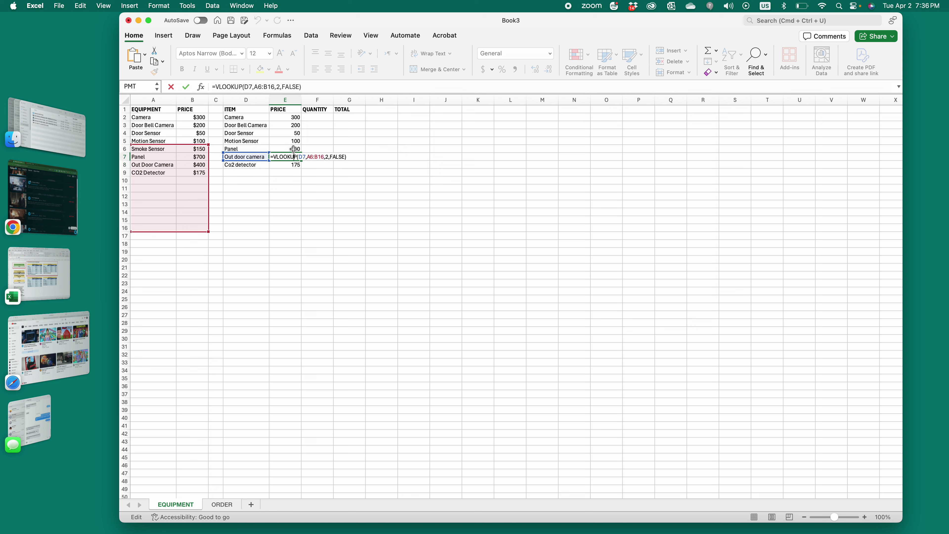
{"action": "double_click", "coordinate": [294, 149]}
{"action": "double_click", "coordinate": [293, 141]}
{"action": "key", "text": "Escape"}
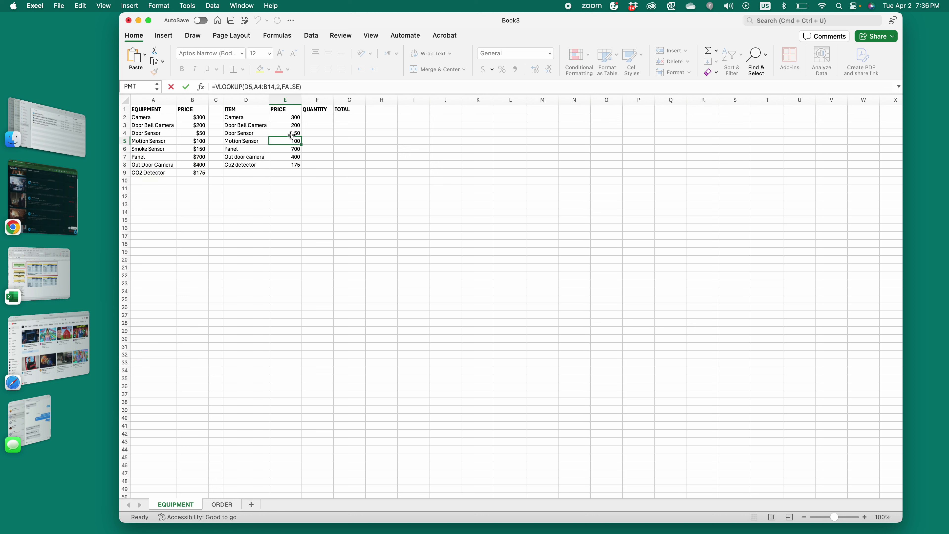
{"action": "double_click", "coordinate": [292, 133]}
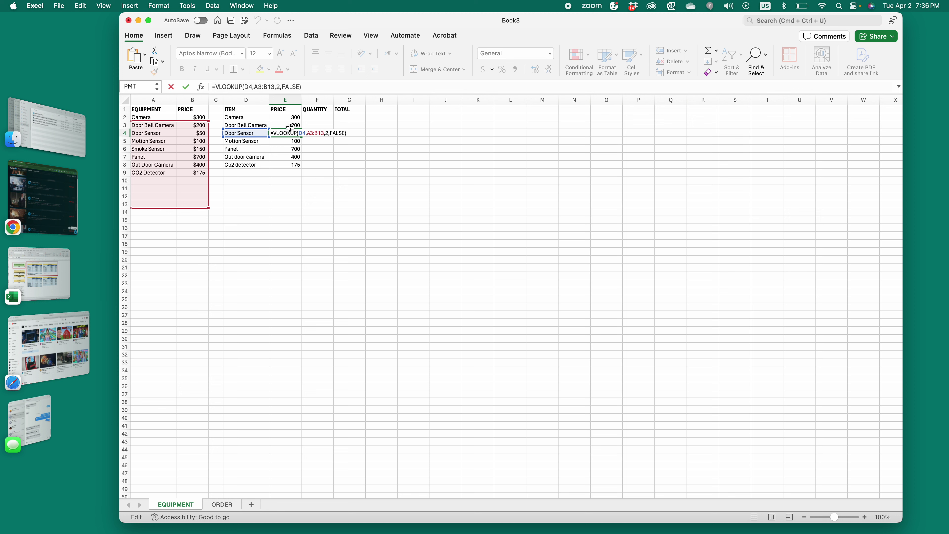
{"action": "double_click", "coordinate": [290, 126]}
{"action": "double_click", "coordinate": [290, 118]}
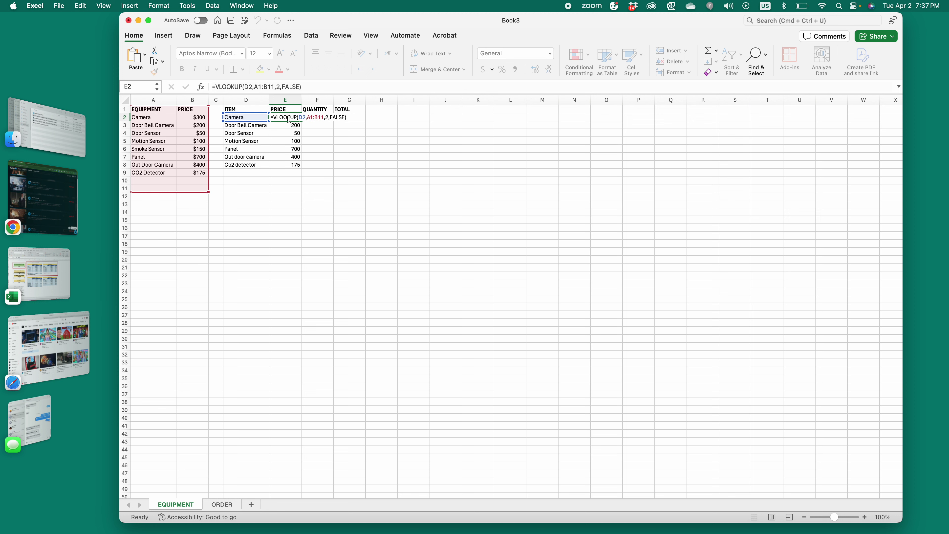
{"action": "left_click", "coordinate": [296, 156]}
{"action": "double_click", "coordinate": [287, 129]}
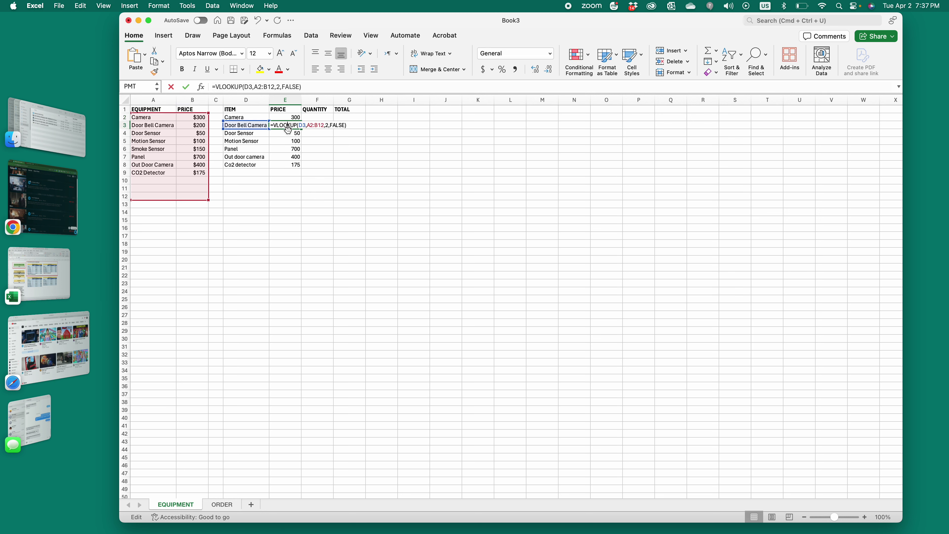
Step: Change the table array in the E3 price formula to A1:B12
{"action": "left_click", "coordinate": [288, 182]}
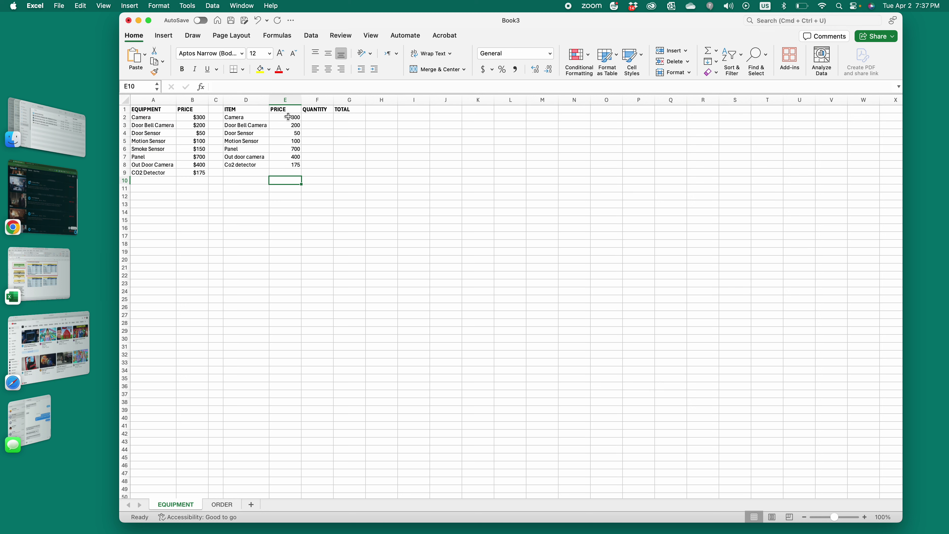
{"action": "double_click", "coordinate": [291, 125]}
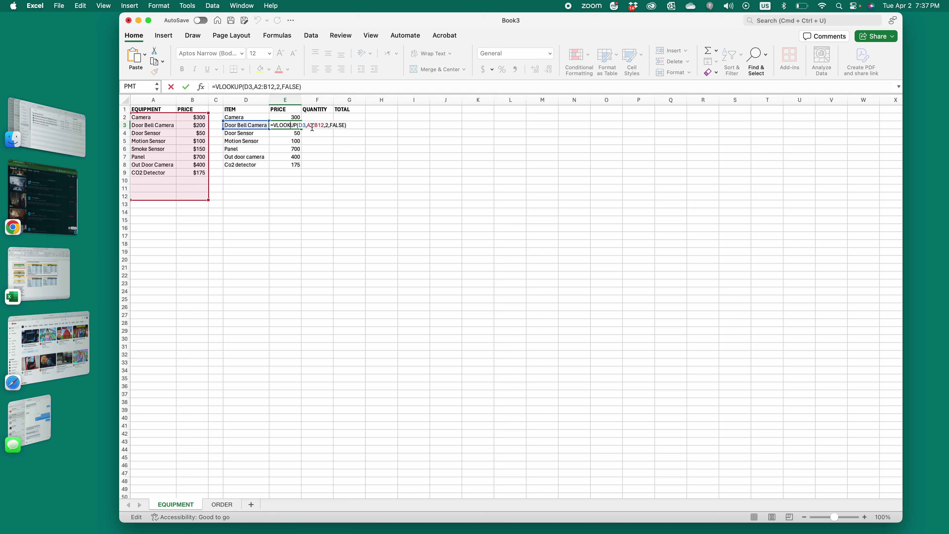
{"action": "left_click", "coordinate": [313, 126]}
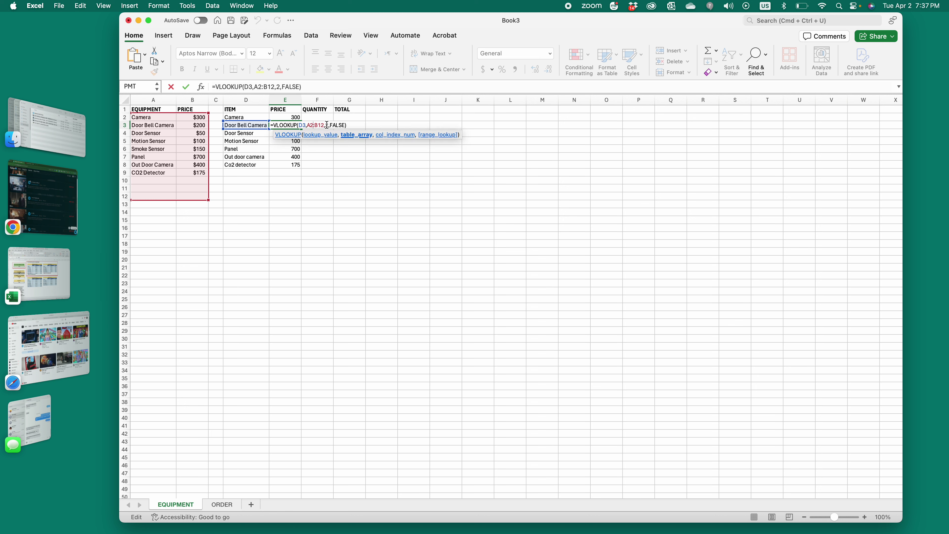
{"action": "key", "text": "BackSpace"}
{"action": "type", "text": "1"}
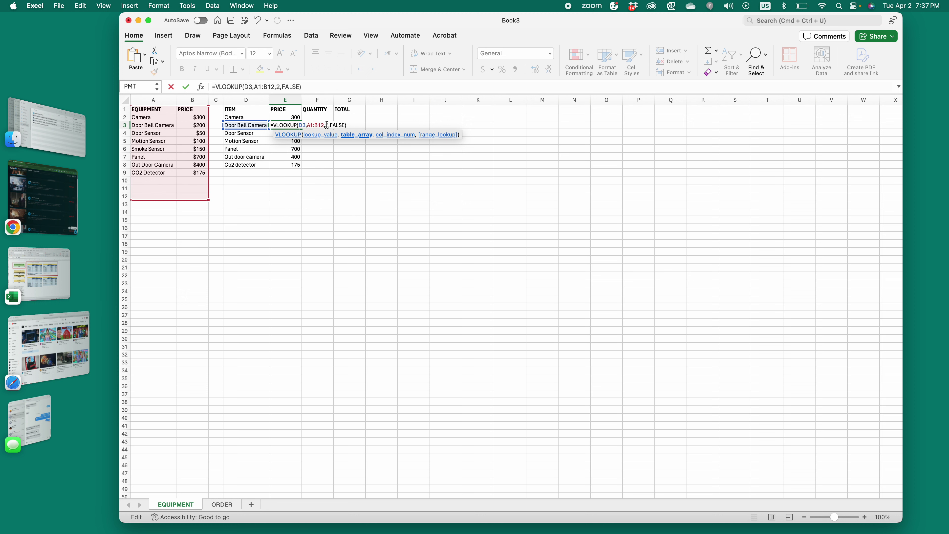
{"action": "key", "text": "Return"}
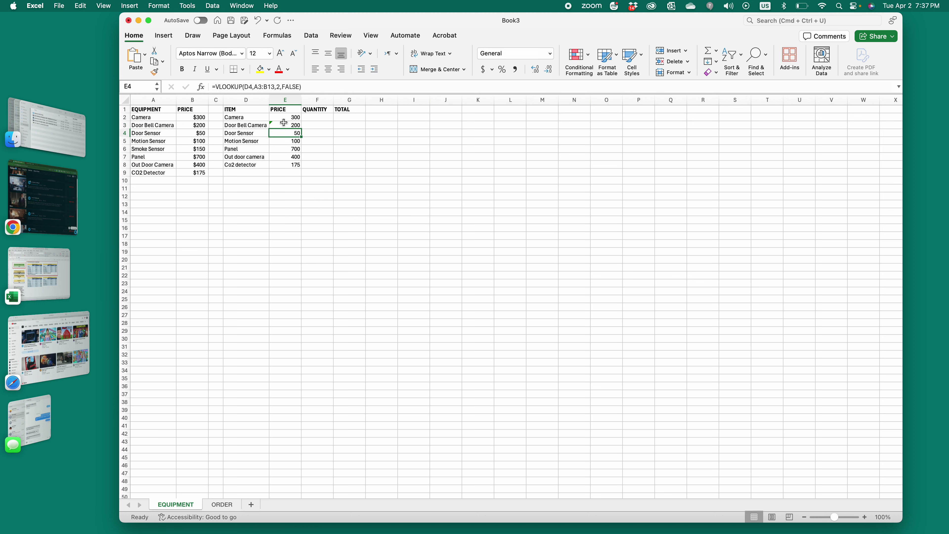
Step: Change the table array in the CO2 detector's price formula in E8 to A1:B17
{"action": "left_click", "coordinate": [292, 164]}
{"action": "double_click", "coordinate": [292, 164]}
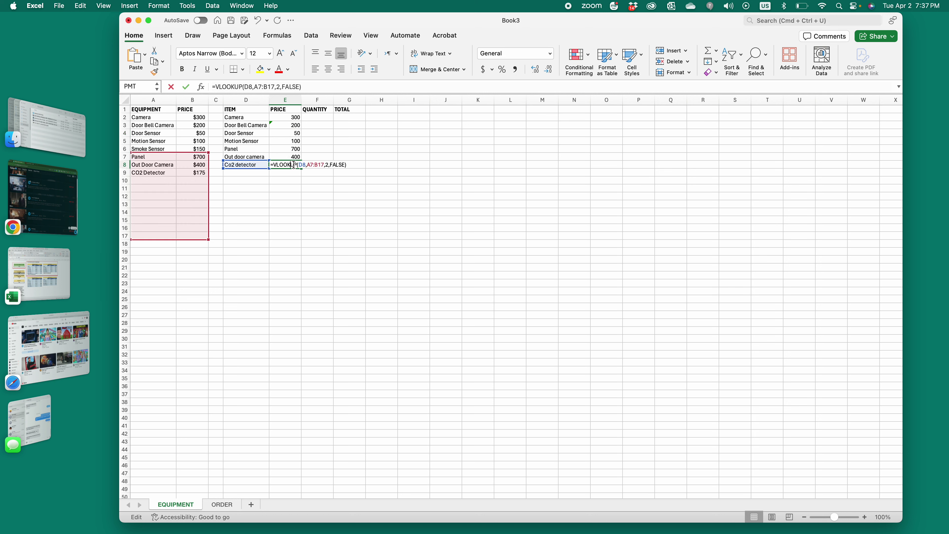
{"action": "left_click", "coordinate": [313, 164]}
{"action": "key", "text": "BackSpace"}
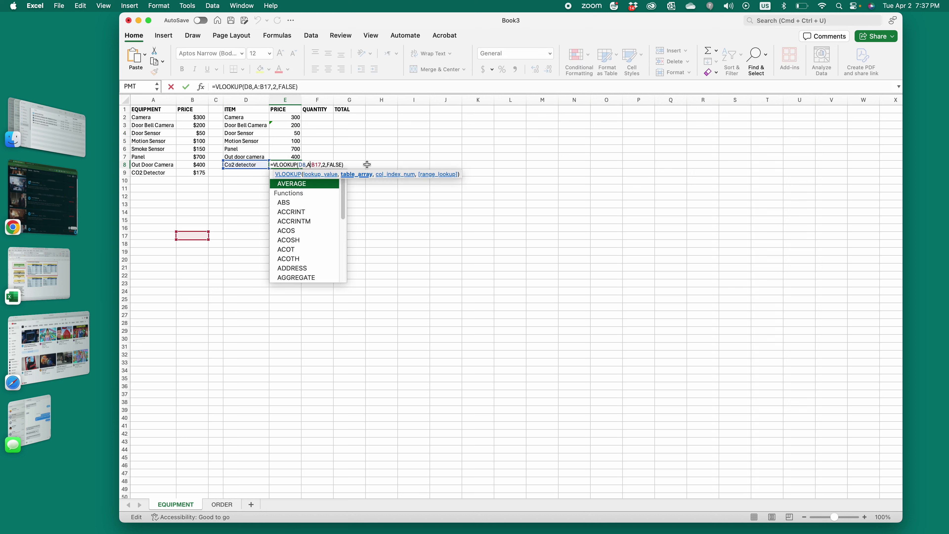
{"action": "type", "text": "1"}
{"action": "key", "text": "Return"}
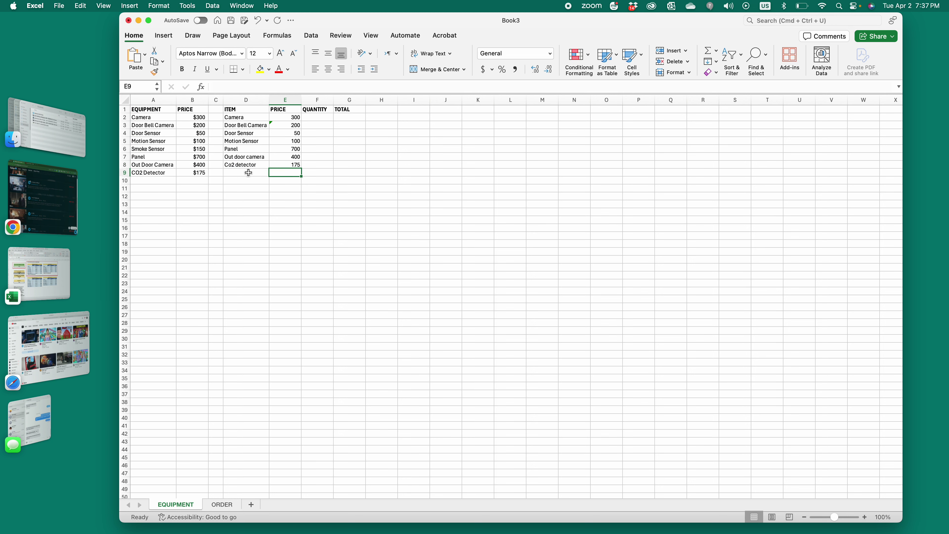
Step: Copy the Smoke Sensor item from A6 into D9 of the order table
{"action": "left_click", "coordinate": [156, 147]}
{"action": "key", "text": "super+c"}
{"action": "left_click", "coordinate": [245, 172]}
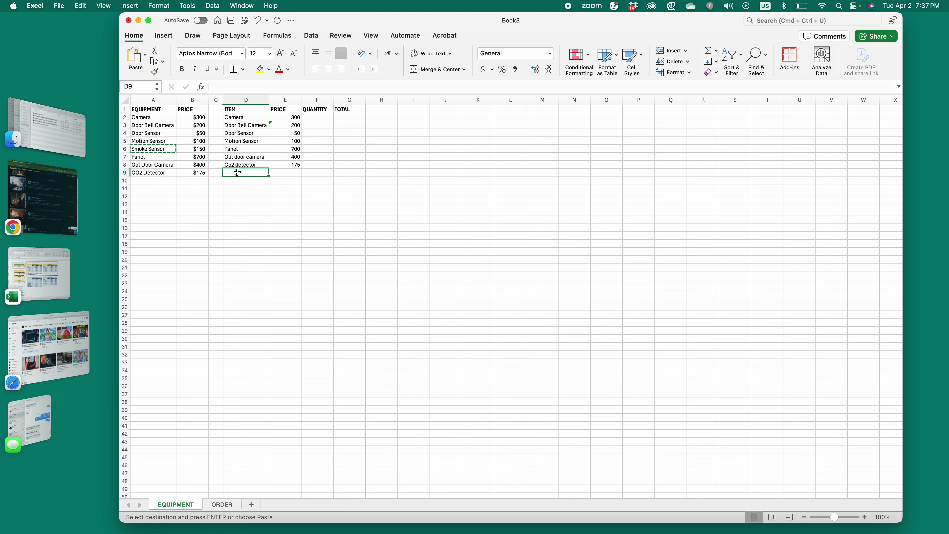
{"action": "key", "text": "super+v"}
Step: Copy the price lookup formula from E8 into E9 for the Smoke Sensor
{"action": "left_click", "coordinate": [285, 173]}
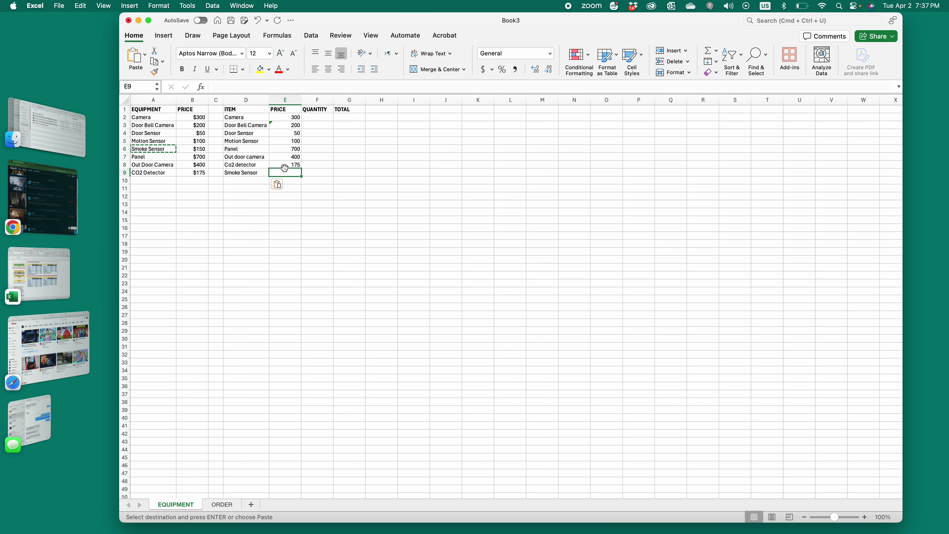
{"action": "left_click", "coordinate": [284, 165]}
{"action": "key", "text": "super+c"}
{"action": "left_click", "coordinate": [287, 173]}
{"action": "key", "text": "super+v"}
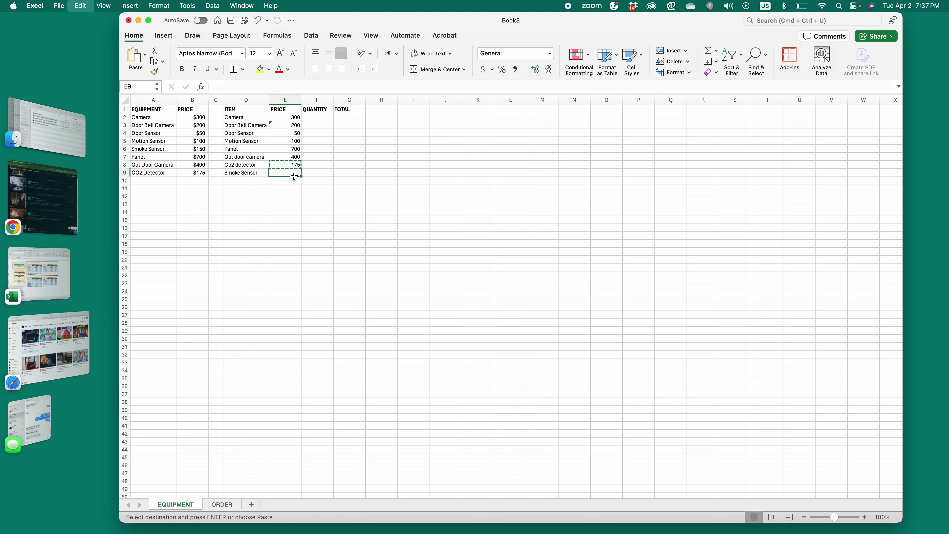
Step: Change the table array in the E9 price formula to A1:B18
{"action": "double_click", "coordinate": [283, 172]}
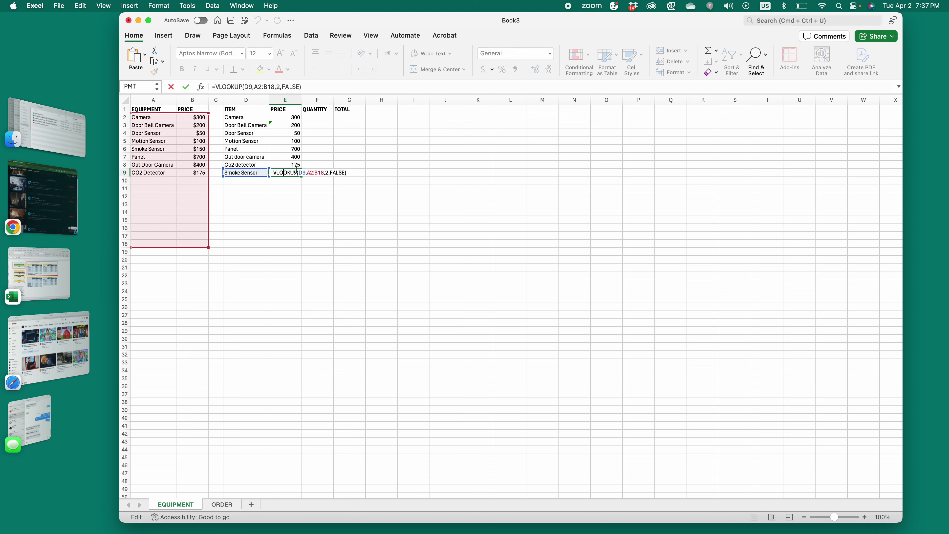
{"action": "left_click", "coordinate": [312, 173]}
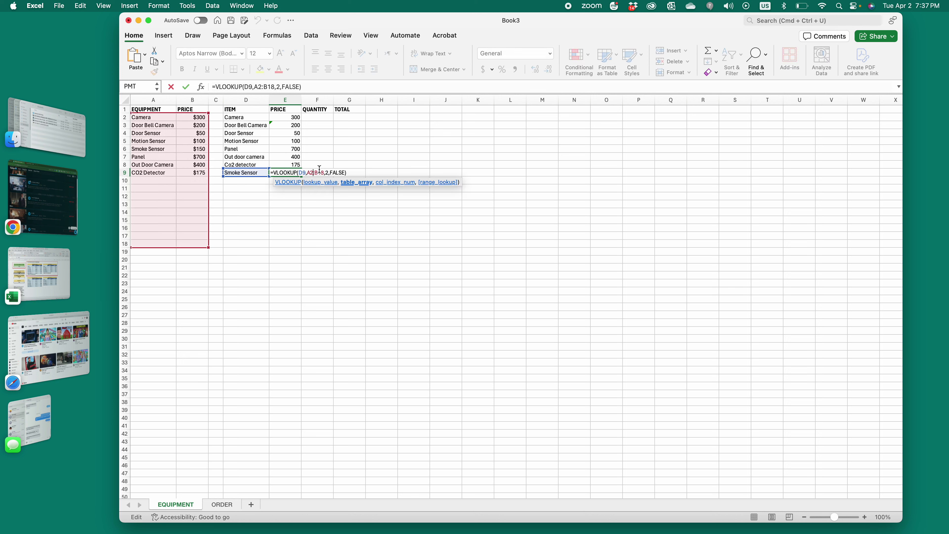
{"action": "key", "text": "BackSpace"}
{"action": "type", "text": "1"}
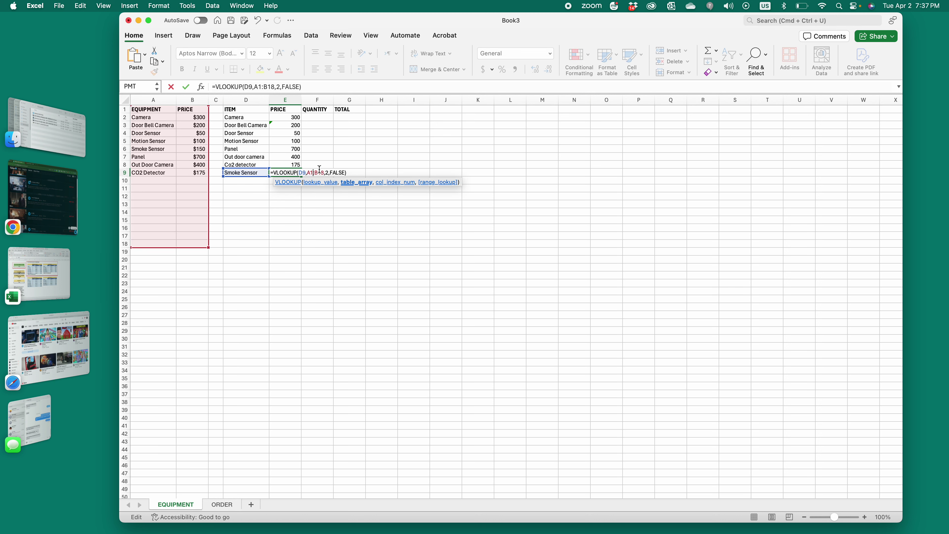
{"action": "key", "text": "Return"}
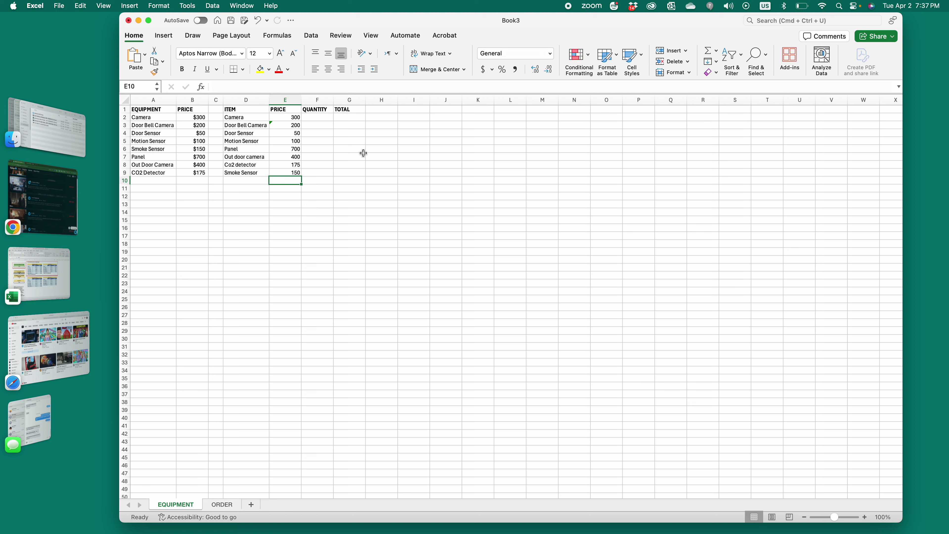
Step: Replace the formula in E3 with the opening of a new VLOOKUP function
{"action": "left_click", "coordinate": [293, 127]}
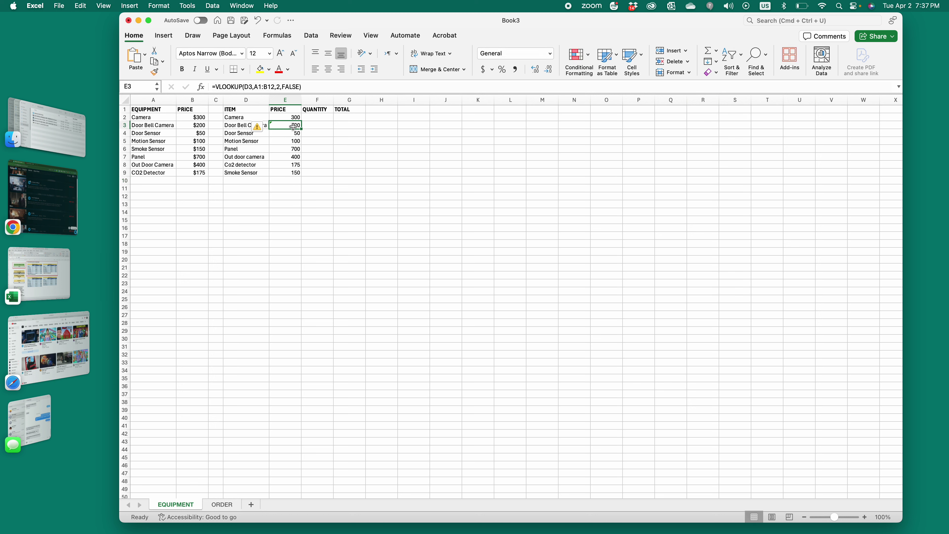
{"action": "type", "text": "="}
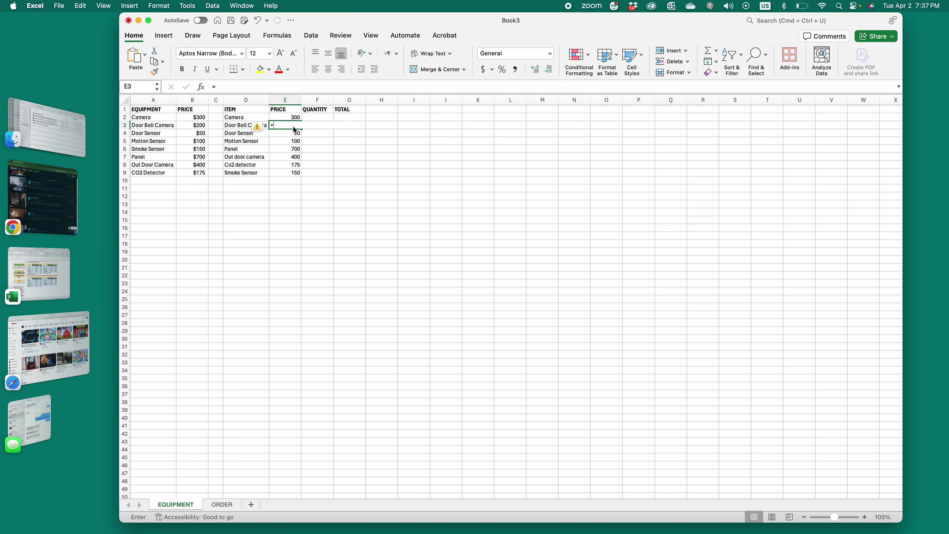
{"action": "type", "text": "vlookup"}
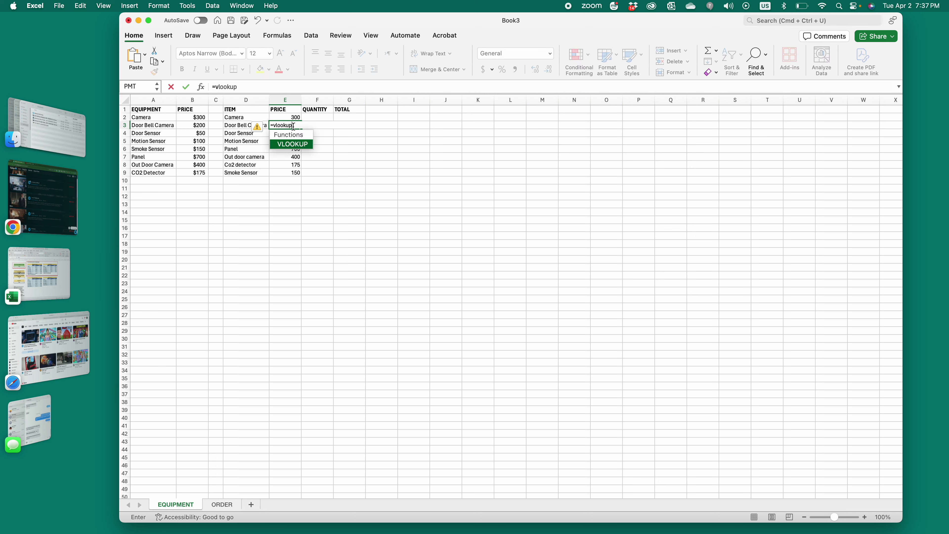
{"action": "type", "text": "("}
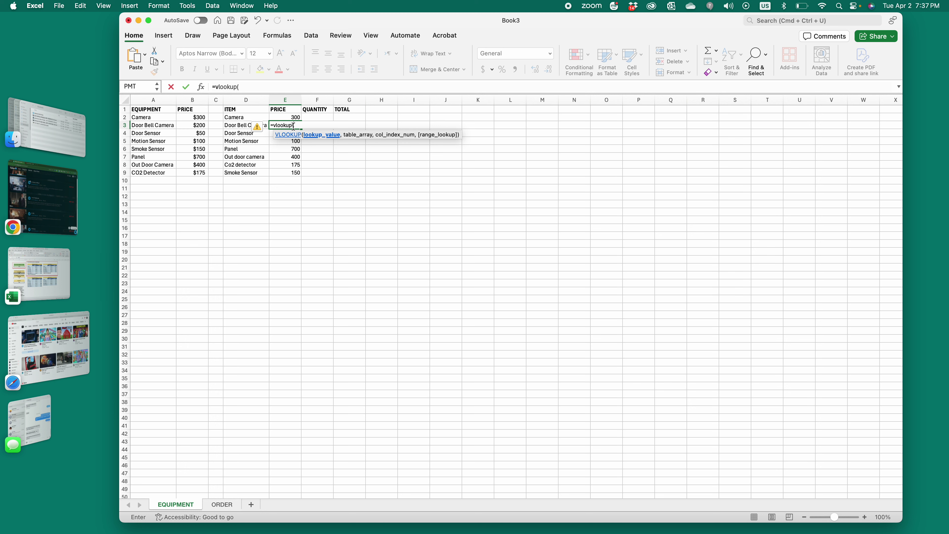
{"action": "left_click", "coordinate": [164, 101]}
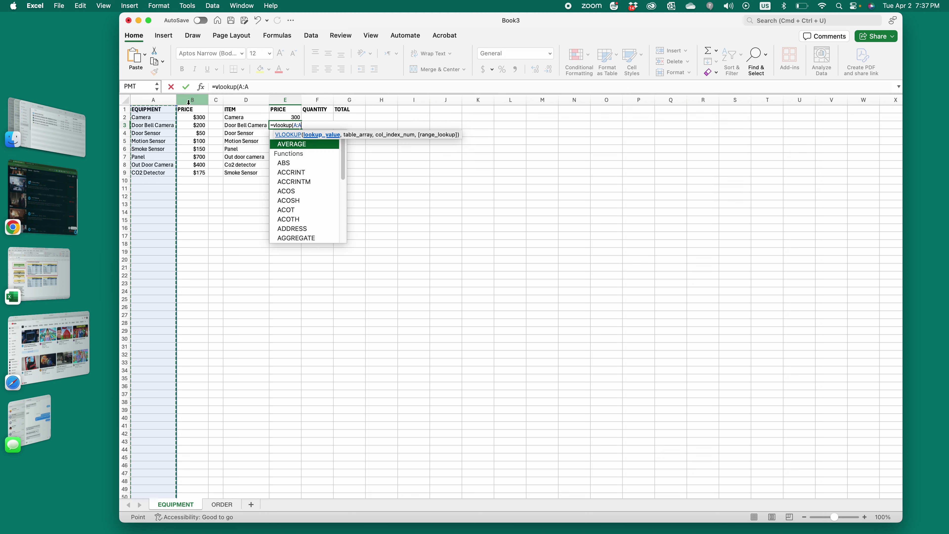
{"action": "left_click_drag", "start_coordinate": [189, 102], "coordinate": [189, 102]}
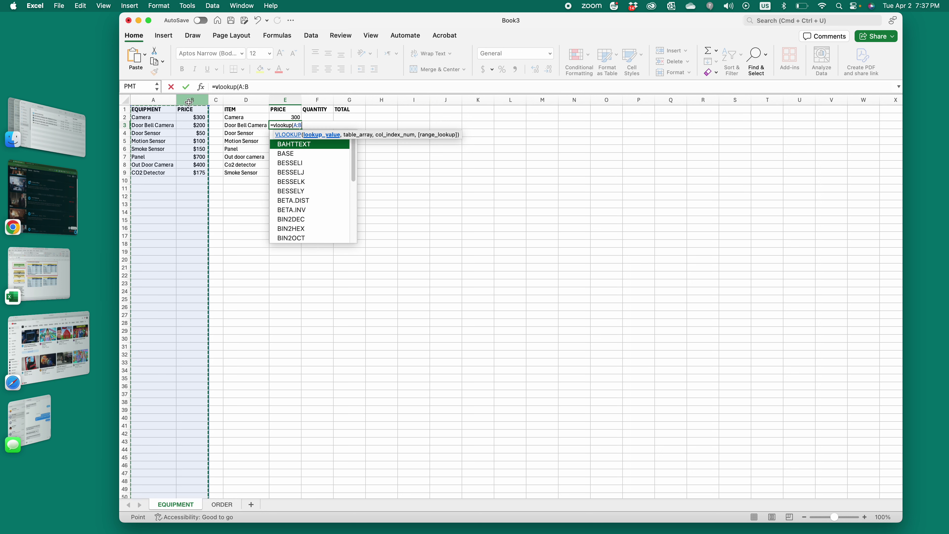
{"action": "left_click", "coordinate": [159, 100]}
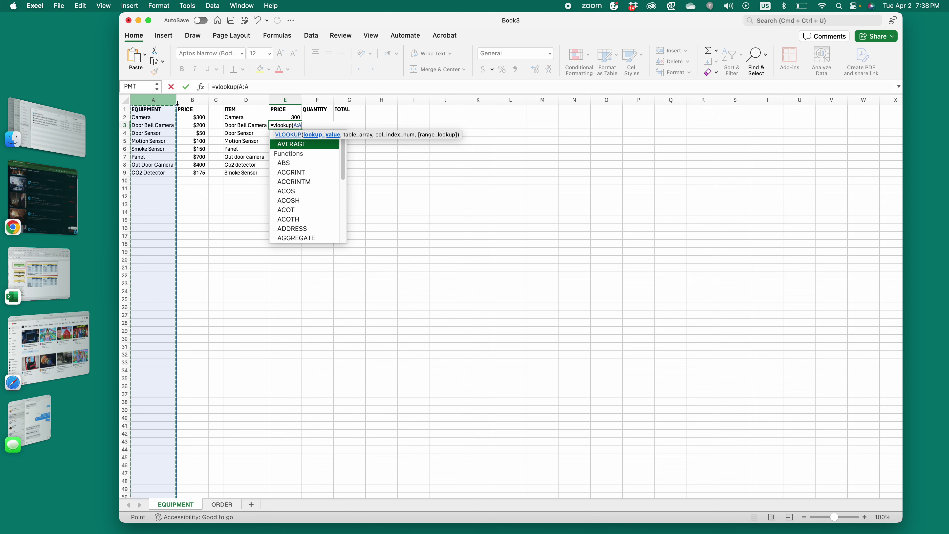
{"action": "left_click", "coordinate": [159, 100]}
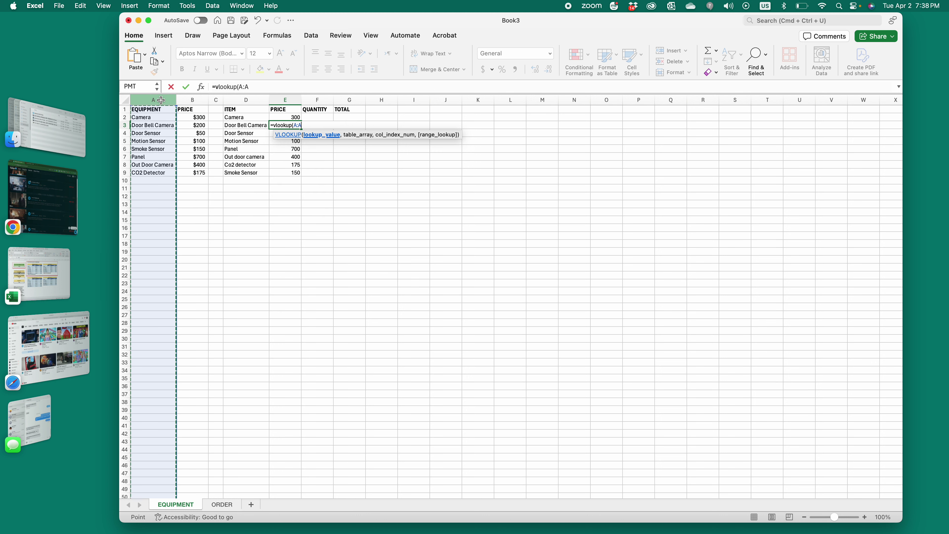
{"action": "left_click", "coordinate": [188, 102], "text": "shift"}
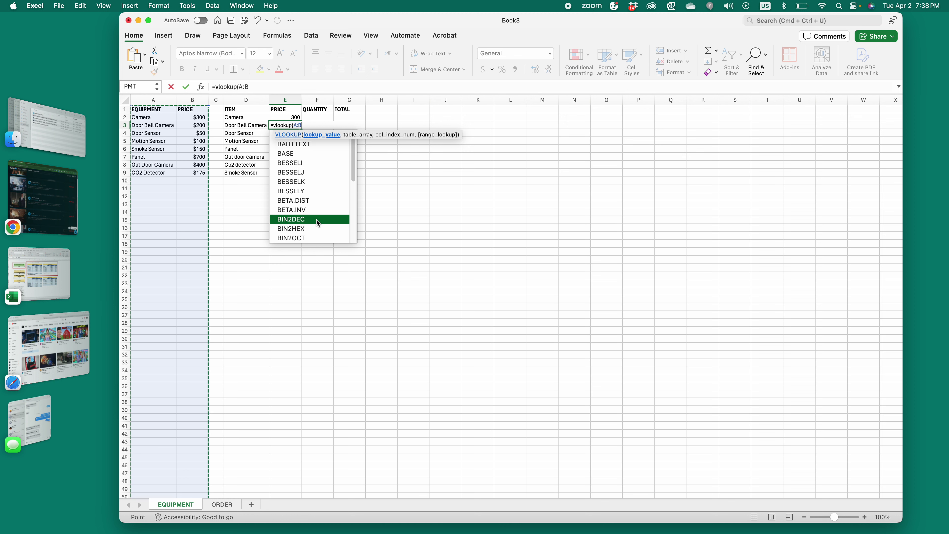
{"action": "key", "text": "BackSpace"}
{"action": "key", "text": "BackSpace"}
{"action": "key", "text": "BackSpace"}
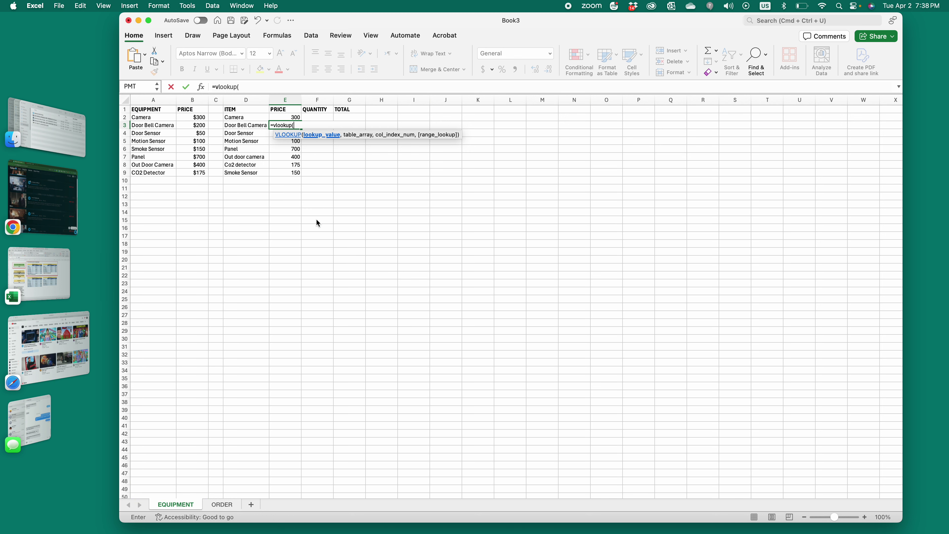
Step: Complete the VLOOKUP in E3 with lookup value D3, entire columns A:B as table array, column index 2 and FALSE for exact match
{"action": "left_click", "coordinate": [244, 125]}
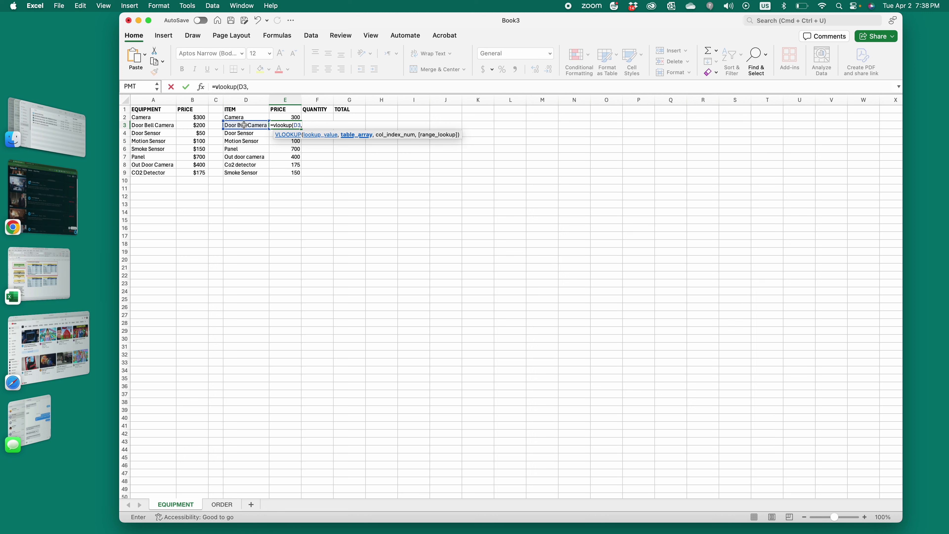
{"action": "left_click", "coordinate": [154, 100]}
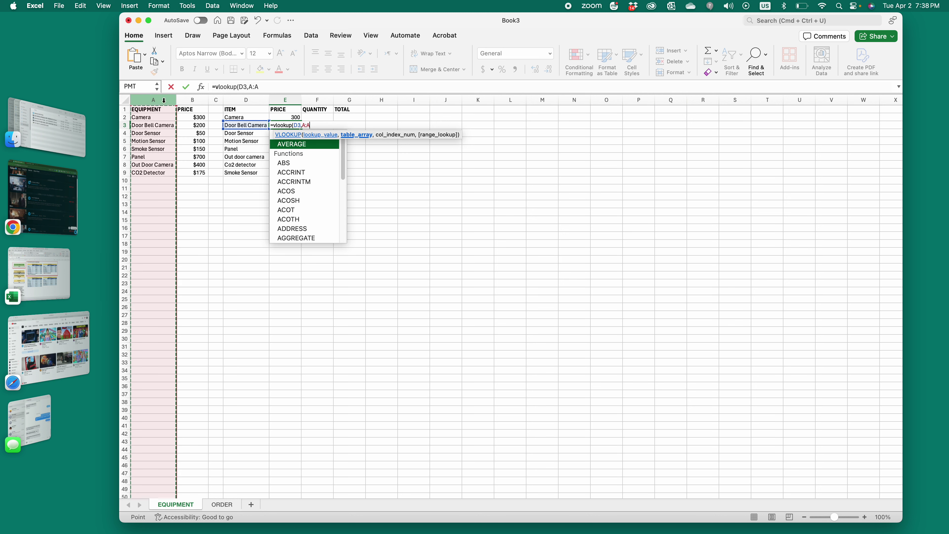
{"action": "left_click", "coordinate": [192, 99], "text": "shift"}
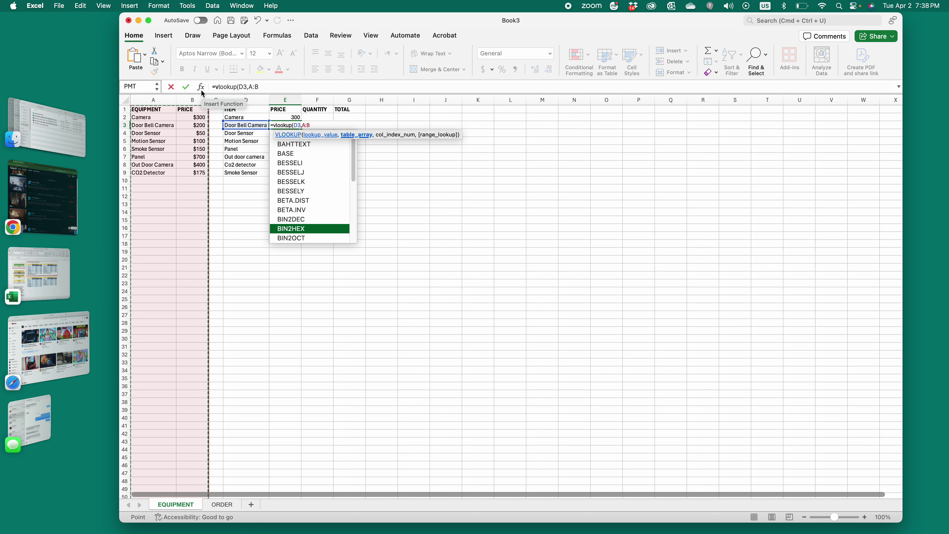
{"action": "type", "text": ",2"}
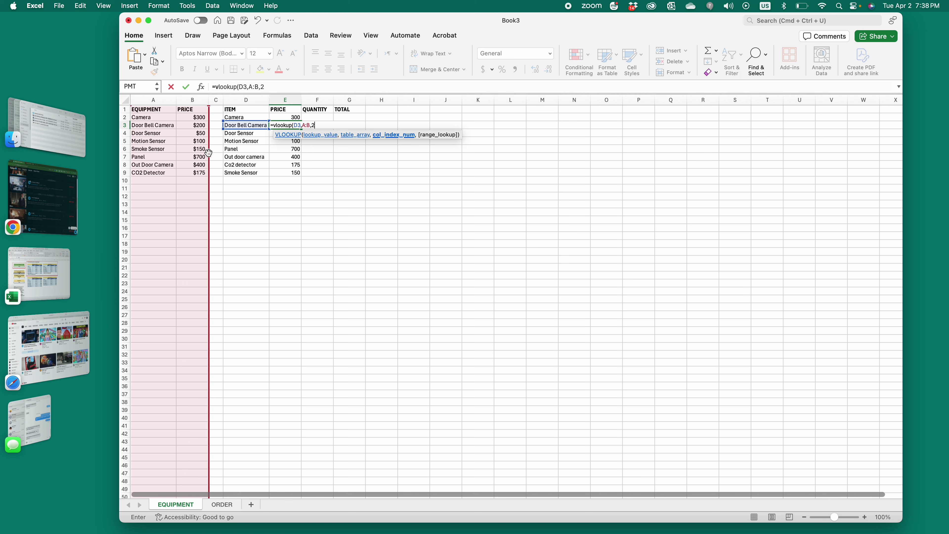
{"action": "type", "text": ","}
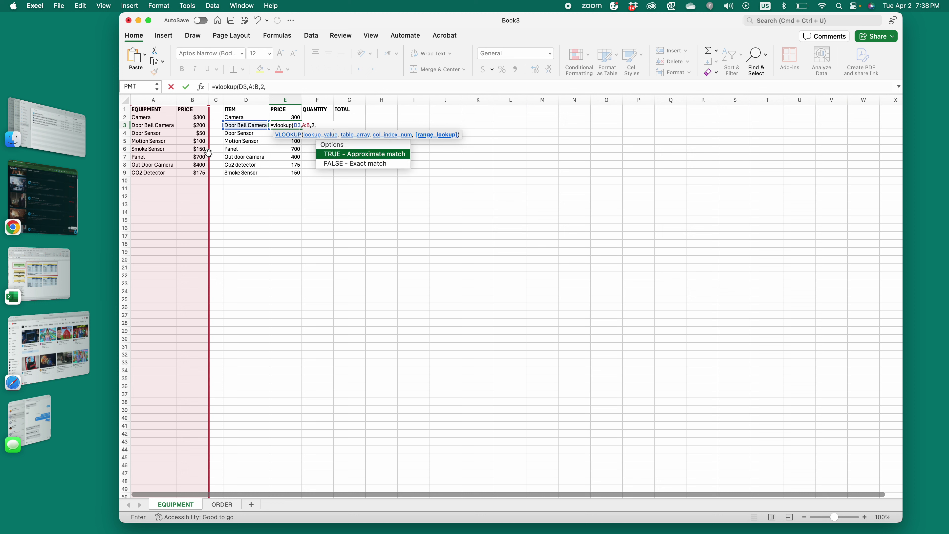
{"action": "double_click", "coordinate": [390, 165]}
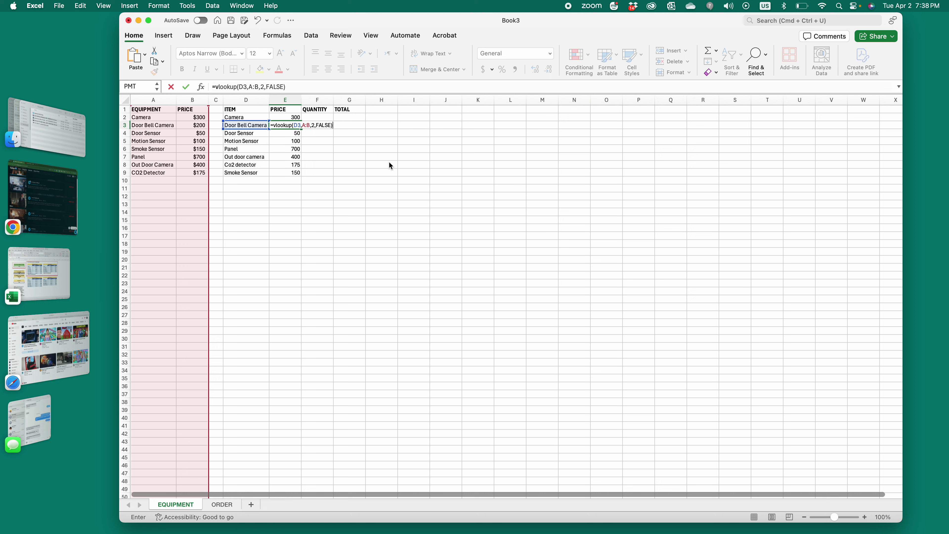
{"action": "key", "text": "Return"}
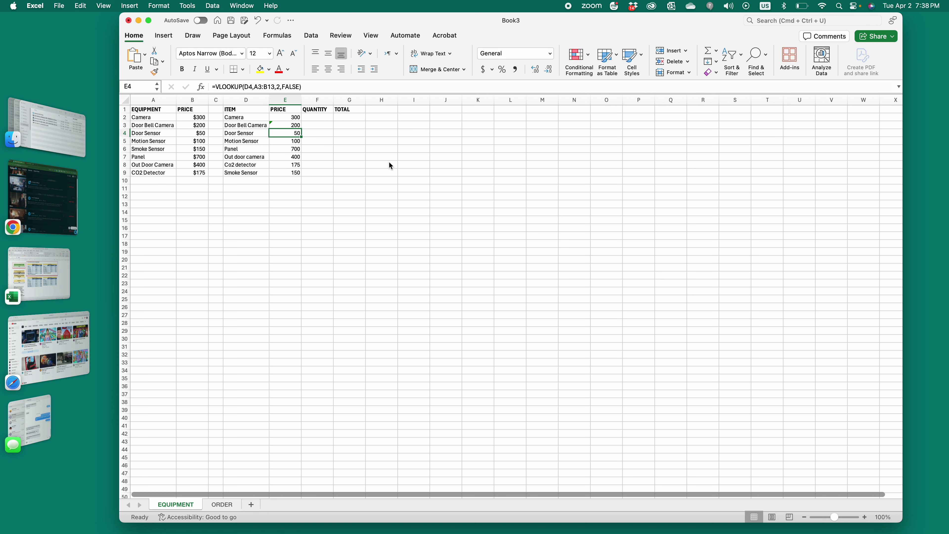
Step: Copy the whole-column price lookup formula from E3 into E4
{"action": "double_click", "coordinate": [294, 126]}
{"action": "key", "text": "Escape"}
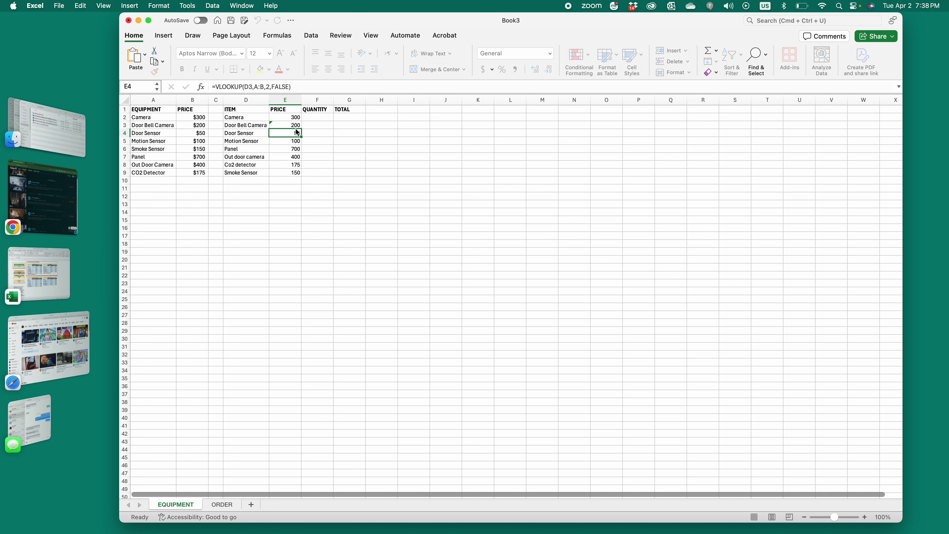
{"action": "key", "text": "super+c"}
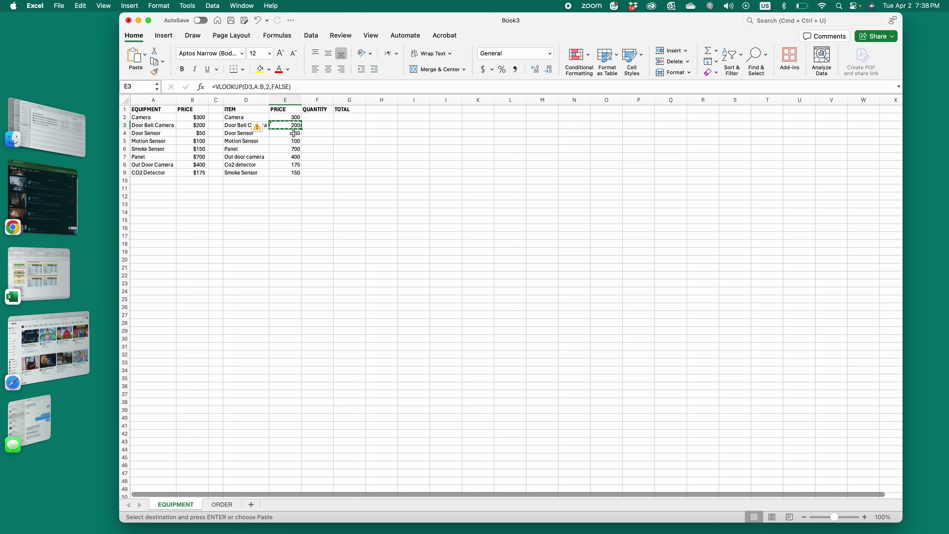
{"action": "left_click", "coordinate": [293, 135]}
{"action": "key", "text": "super+v"}
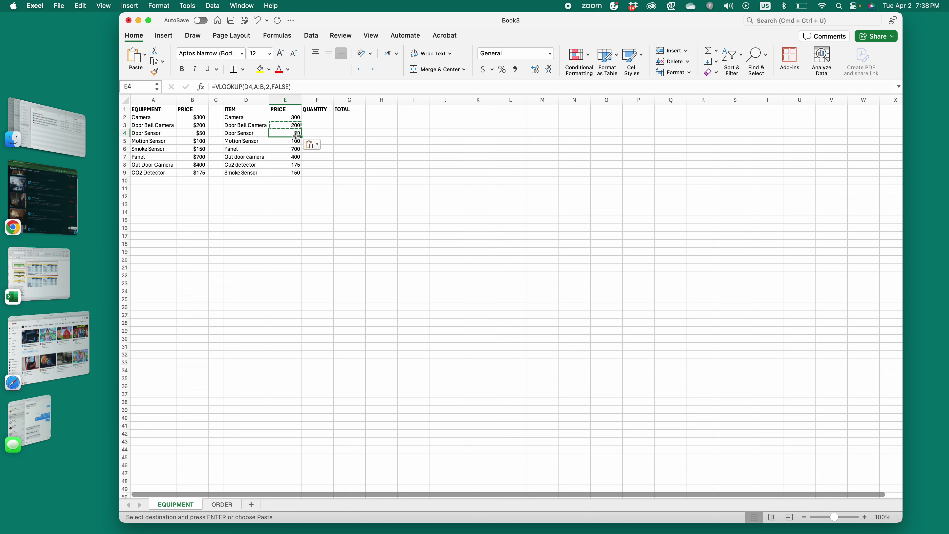
Step: Copy the whole-column price lookup formula from E4 into E5, E6 and E7
{"action": "double_click", "coordinate": [295, 134]}
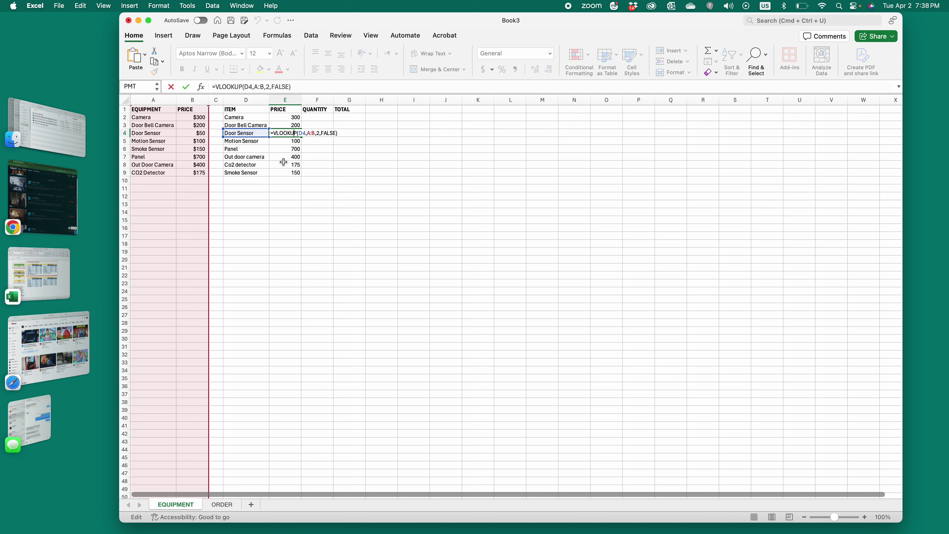
{"action": "left_click", "coordinate": [295, 146]}
{"action": "left_click", "coordinate": [296, 135]}
{"action": "key", "text": "super+c"}
{"action": "left_click", "coordinate": [291, 142]}
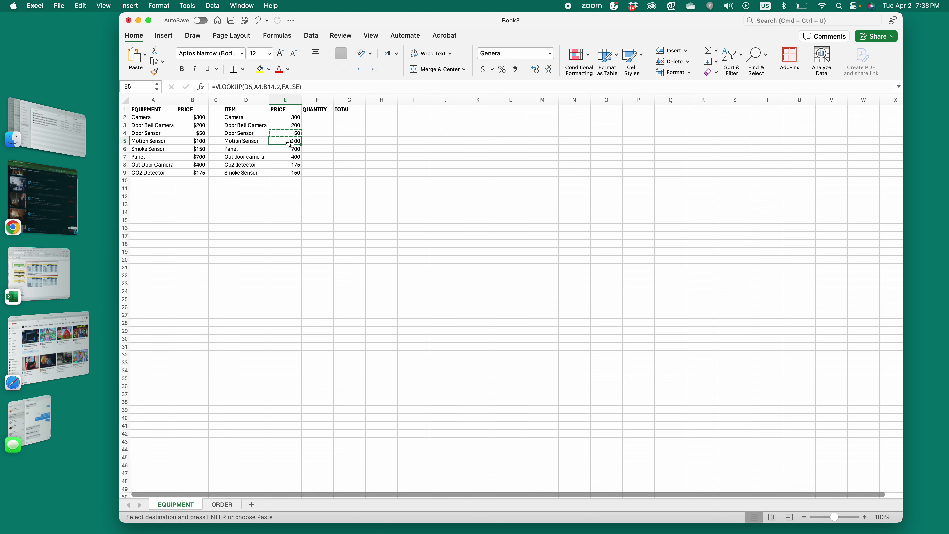
{"action": "key", "text": "super+v"}
{"action": "left_click", "coordinate": [290, 149]}
{"action": "key", "text": "super+v"}
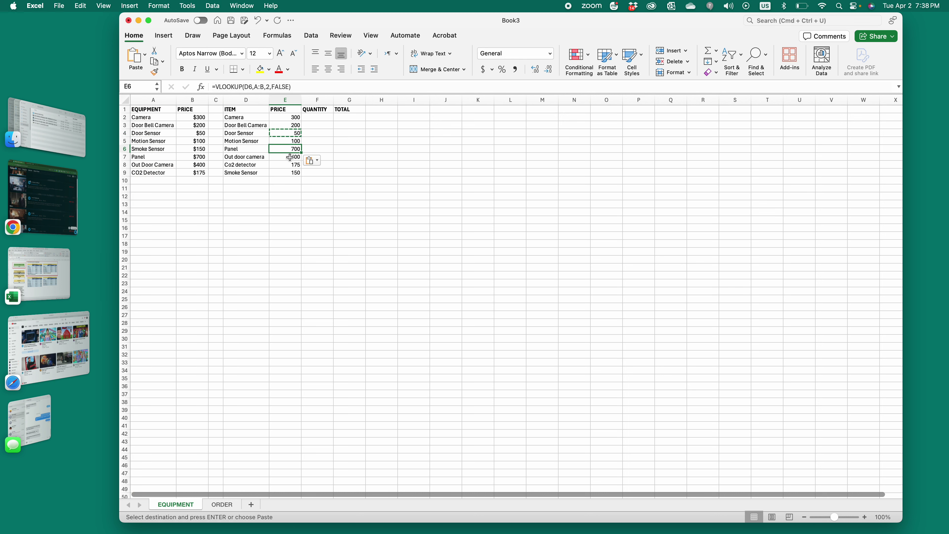
{"action": "left_click", "coordinate": [289, 157]}
{"action": "key", "text": "super+v"}
Step: Try to paste the copied price formula into E8 and E9
{"action": "double_click", "coordinate": [290, 165]}
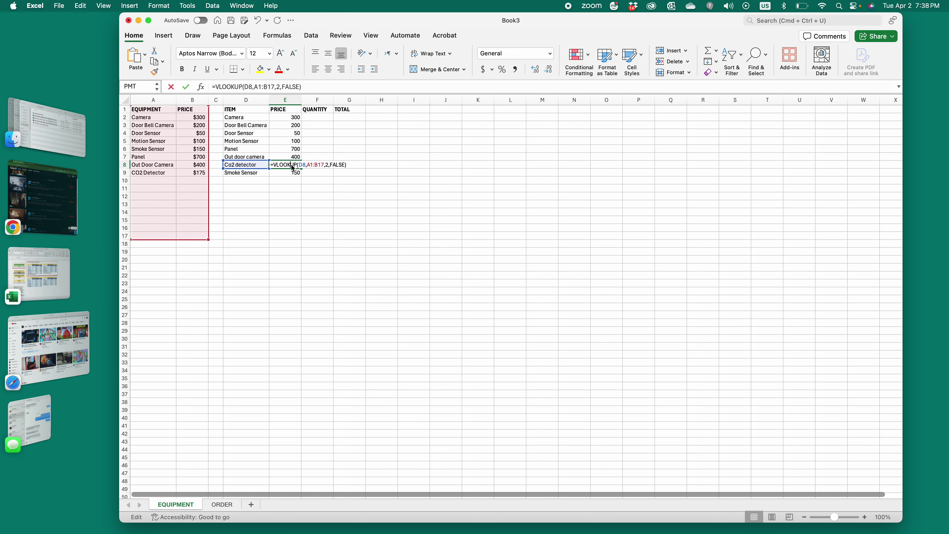
{"action": "key", "text": "Escape"}
{"action": "key", "text": "super+v"}
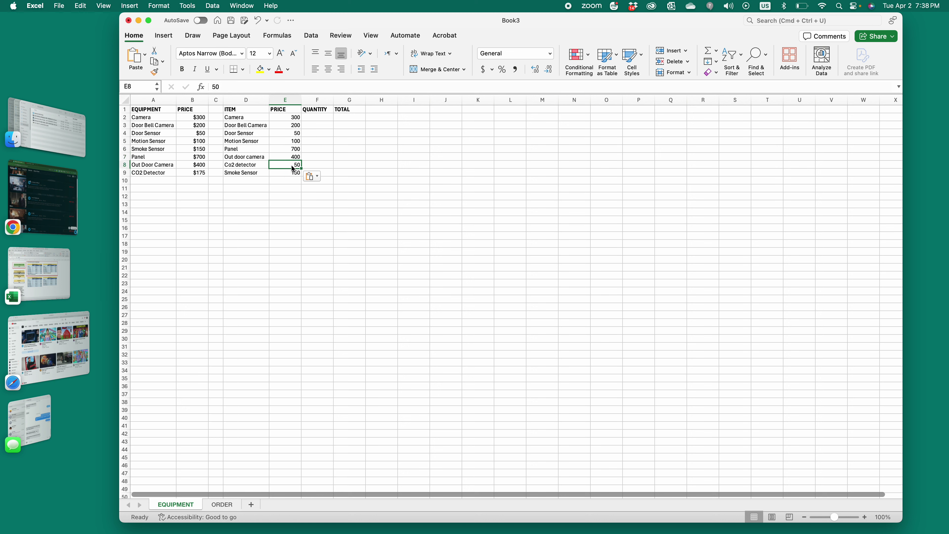
{"action": "left_click", "coordinate": [295, 173]}
{"action": "key", "text": "super+v"}
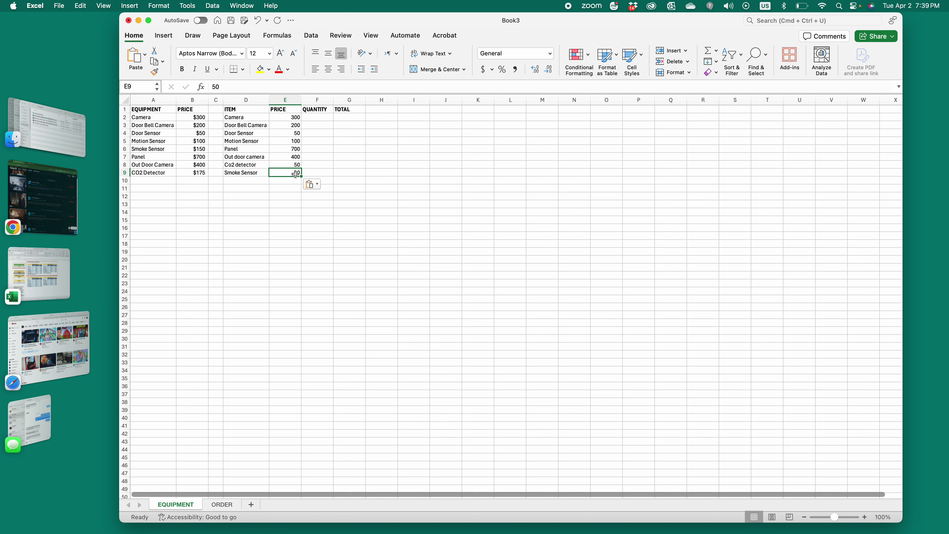
{"action": "key", "text": "Down"}
{"action": "key", "text": "Escape"}
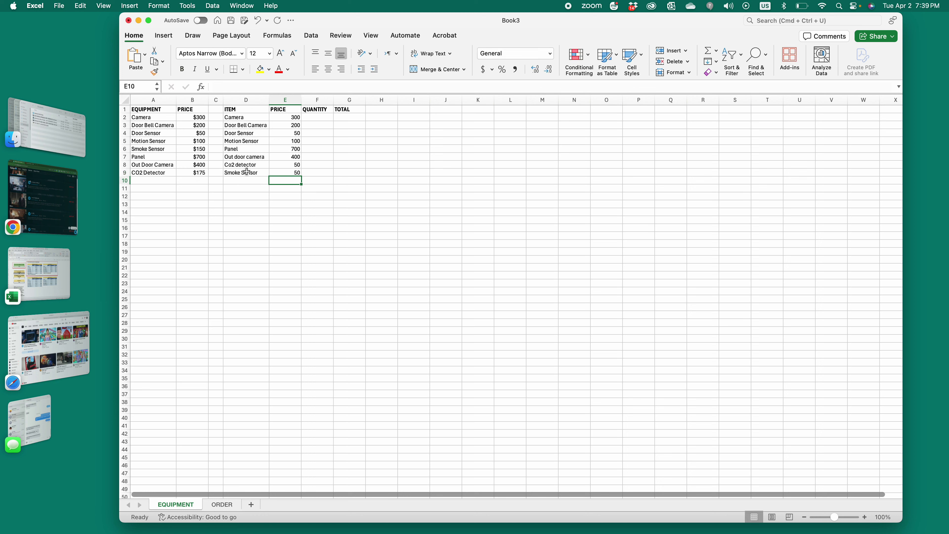
Step: Check whether the price cells E7, E8 and E9 contain the lookup formula or a fixed value
{"action": "left_click", "coordinate": [249, 175]}
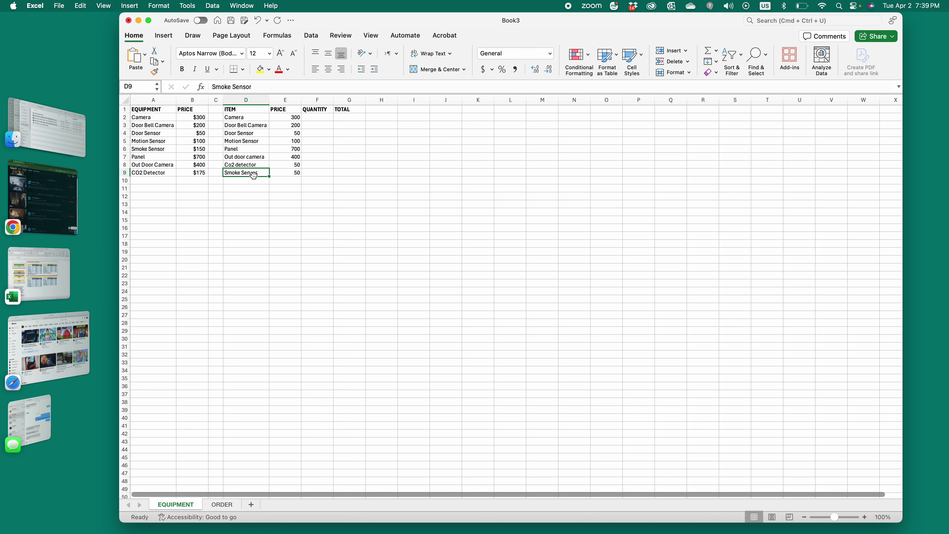
{"action": "double_click", "coordinate": [286, 172]}
{"action": "left_click", "coordinate": [292, 180]}
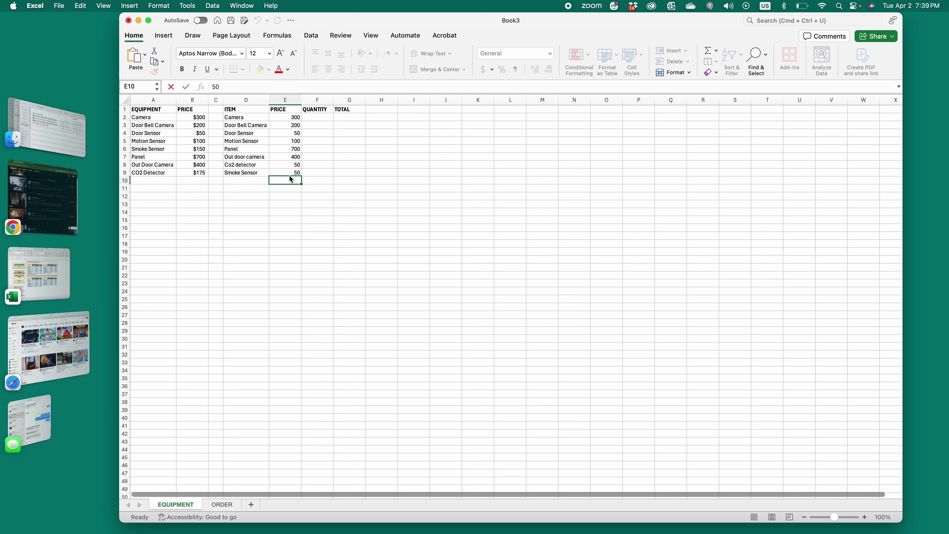
{"action": "double_click", "coordinate": [292, 173]}
{"action": "left_click", "coordinate": [291, 157]}
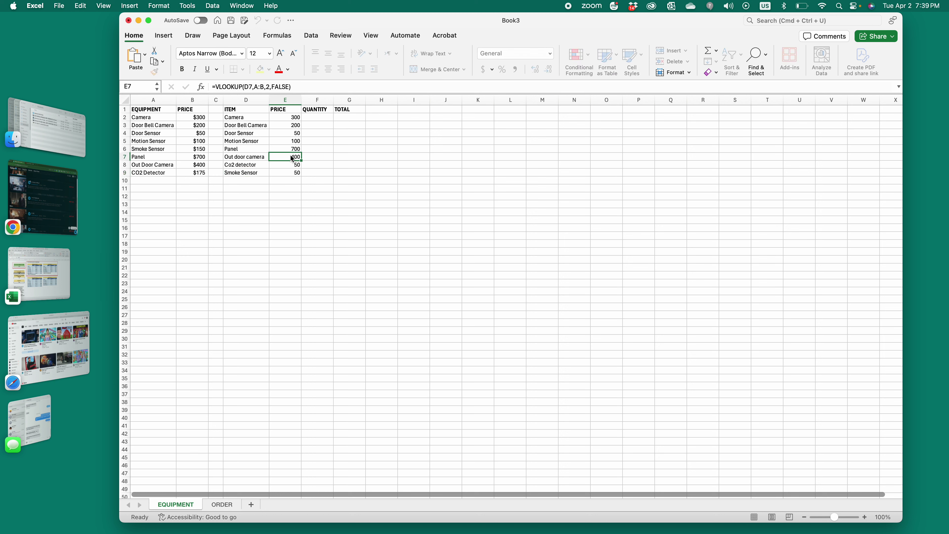
{"action": "double_click", "coordinate": [291, 157]}
{"action": "left_click", "coordinate": [293, 167]}
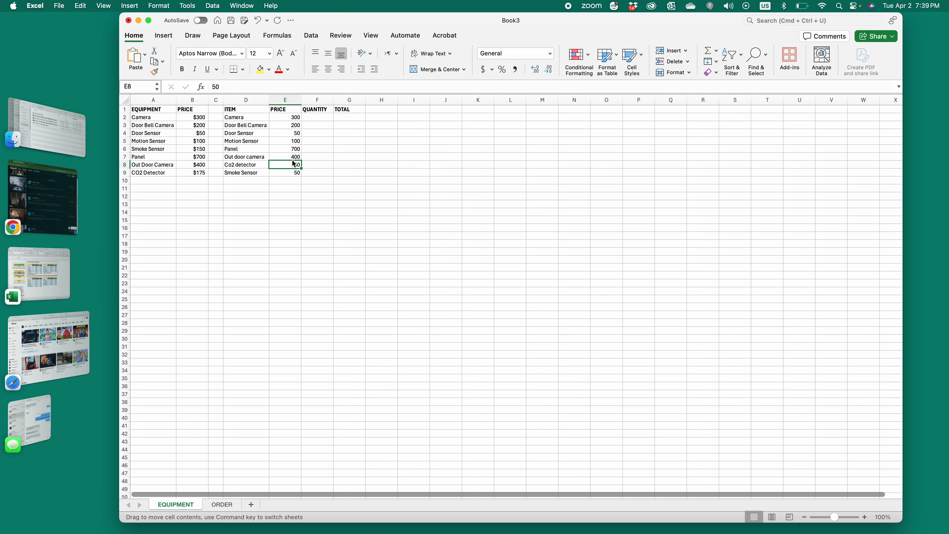
Step: Copy the whole-column price lookup formula from E7 into E8 and E9
{"action": "left_click", "coordinate": [291, 158]}
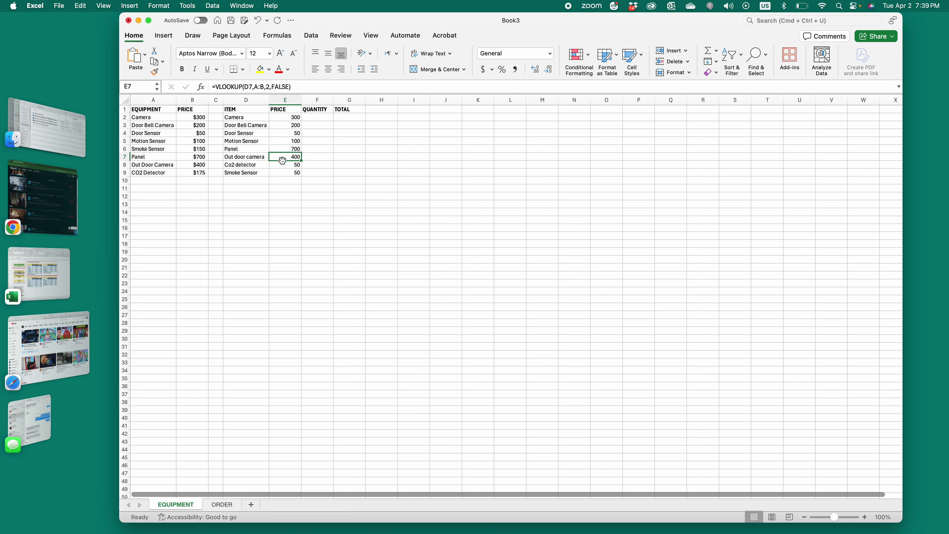
{"action": "key", "text": "super+c"}
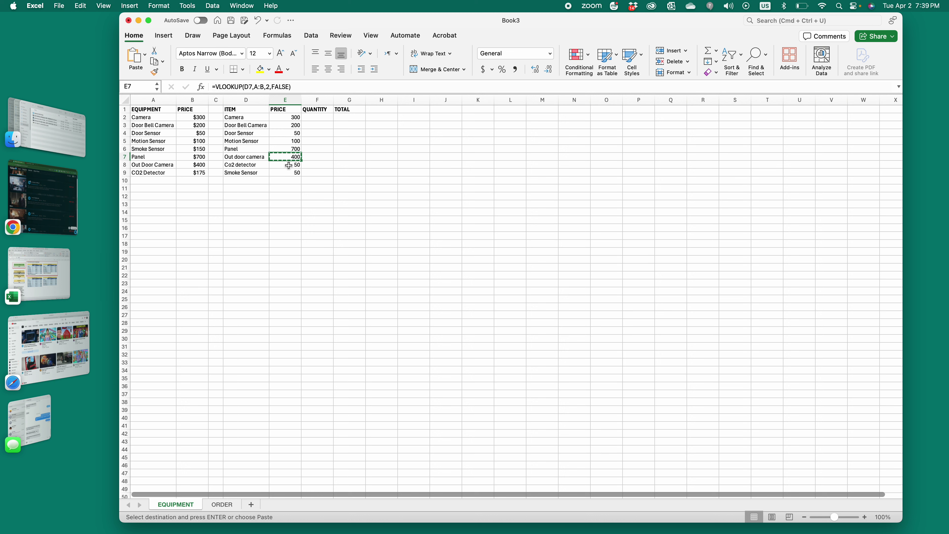
{"action": "left_click", "coordinate": [289, 165]}
{"action": "key", "text": "super+v"}
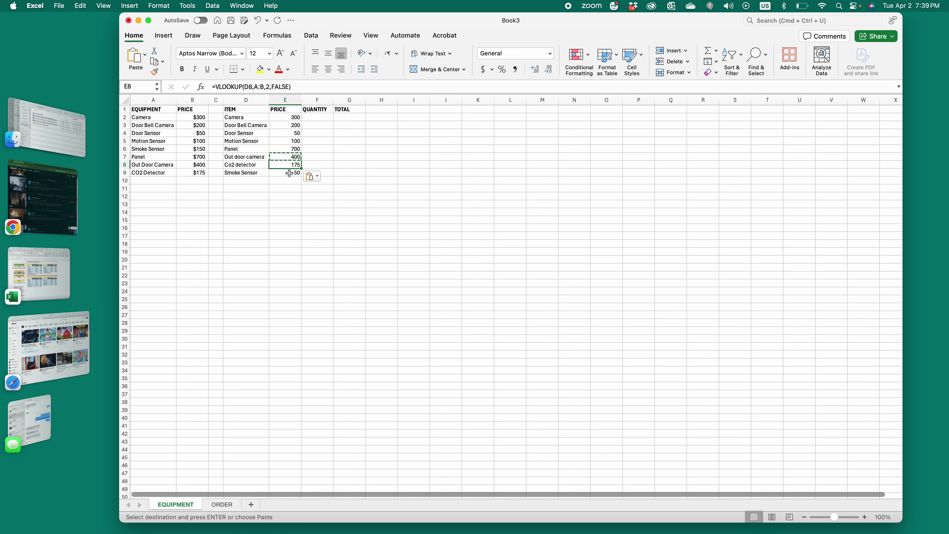
{"action": "left_click", "coordinate": [289, 174]}
{"action": "key", "text": "super+v"}
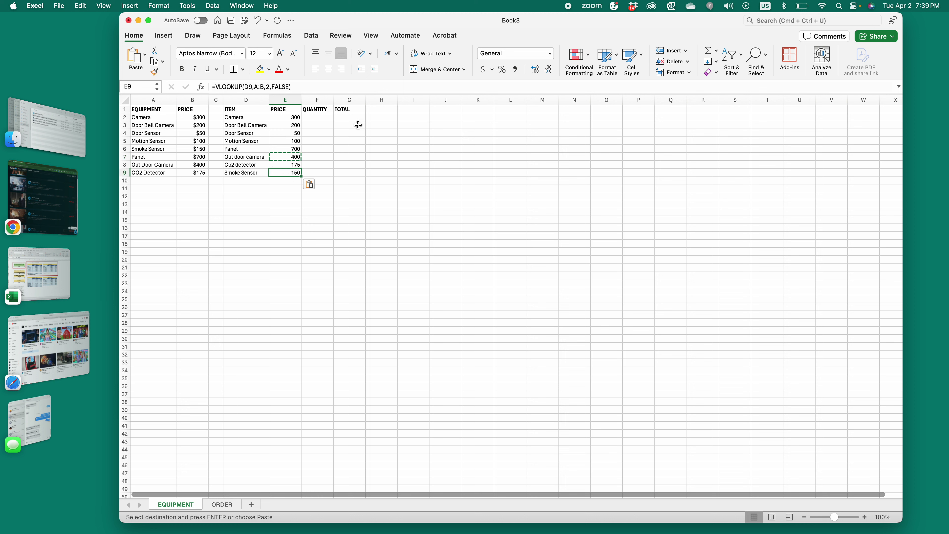
Step: Enter the quantities 2, 1, 10, 2, 1, 1, 1 and 2 in cells F2 through F9
{"action": "left_click", "coordinate": [322, 119]}
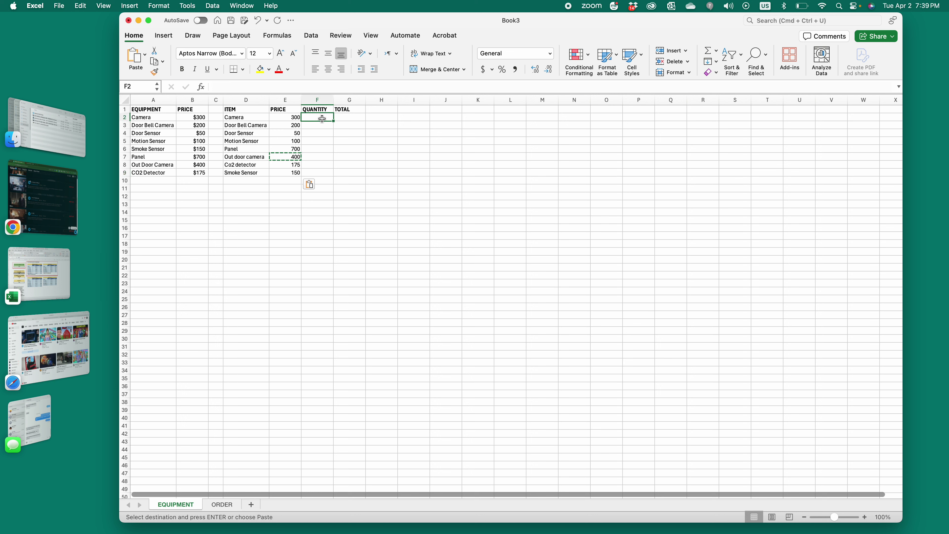
{"action": "type", "text": "2"}
{"action": "key", "text": "Return"}
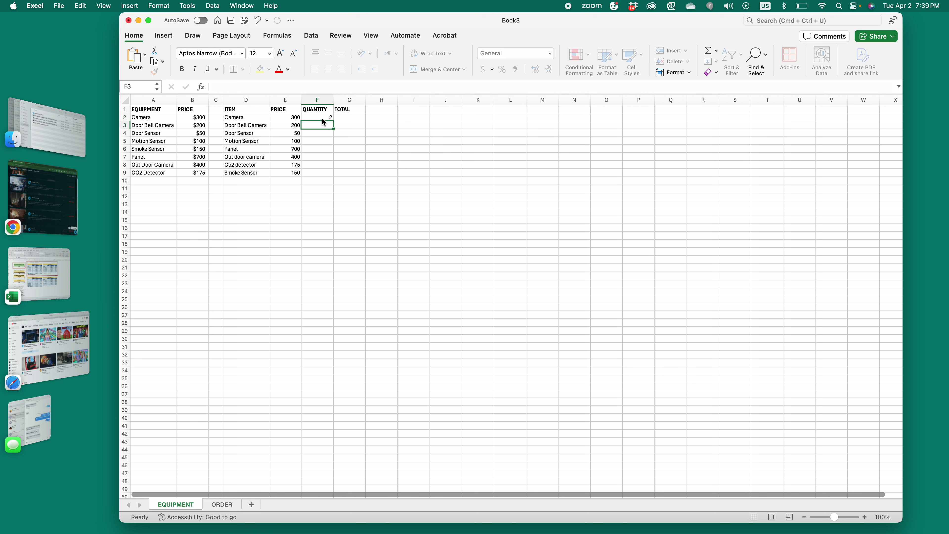
{"action": "type", "text": "1"}
{"action": "key", "text": "Return"}
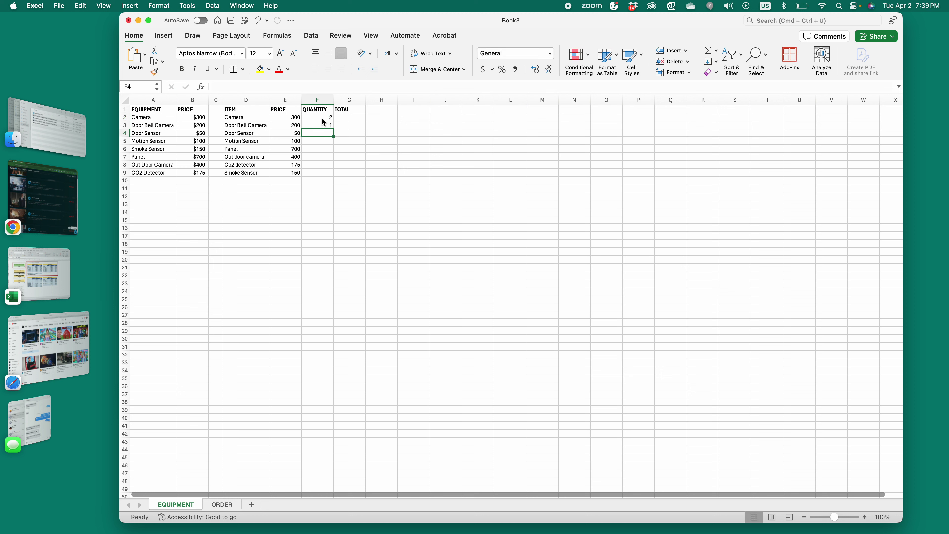
{"action": "type", "text": "10"}
{"action": "key", "text": "Return"}
{"action": "type", "text": "2"}
{"action": "key", "text": "Return"}
{"action": "type", "text": "1"}
{"action": "key", "text": "Return"}
{"action": "type", "text": "1"}
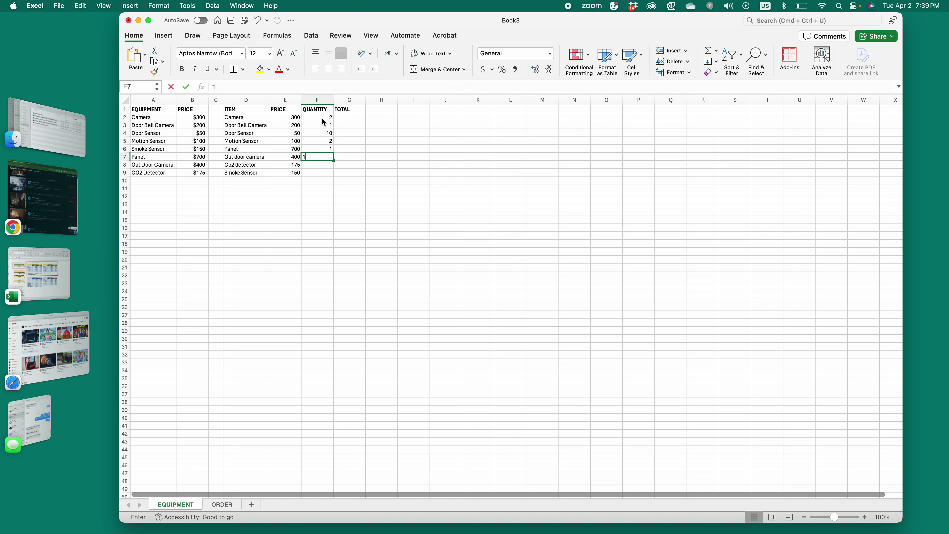
{"action": "key", "text": "Return"}
{"action": "type", "text": "1"}
{"action": "key", "text": "Return"}
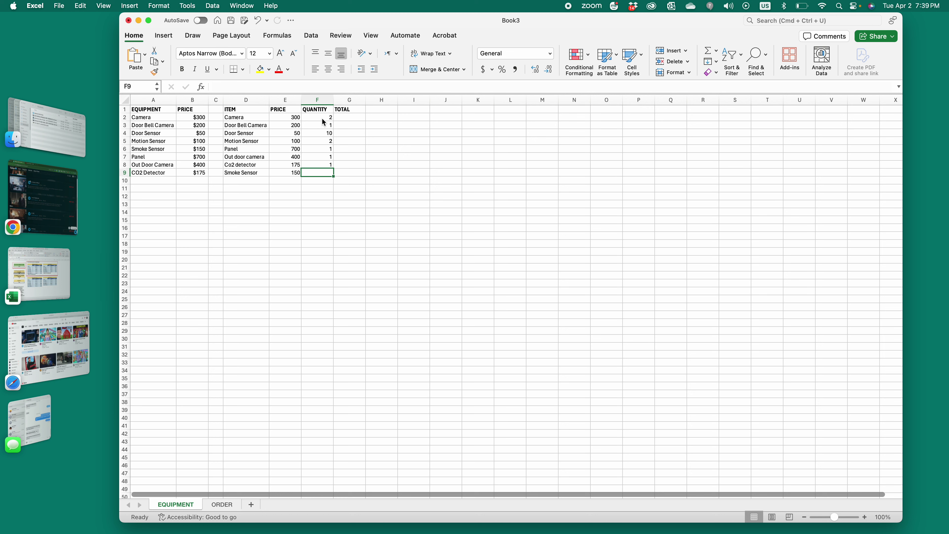
{"action": "type", "text": "2"}
{"action": "key", "text": "Tab"}
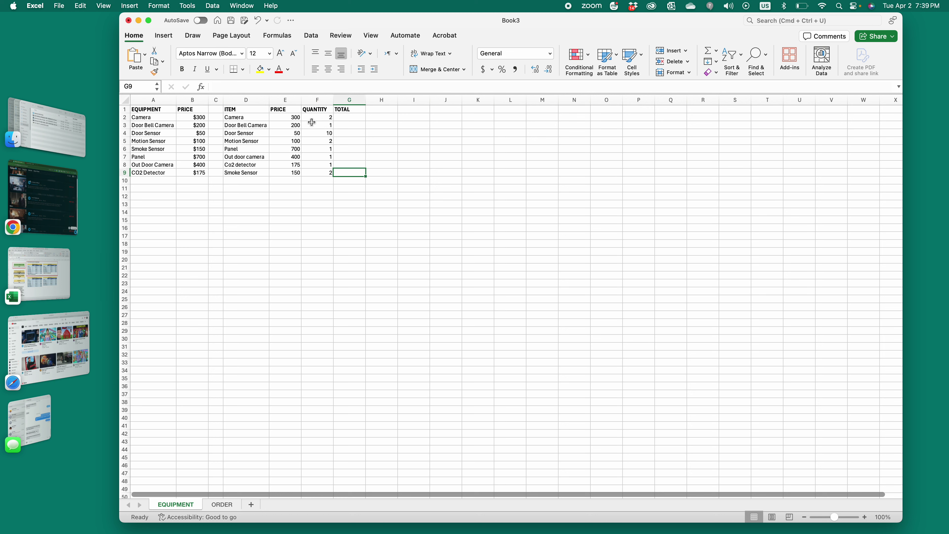
Step: Format the order table's price column E with the English (United States) dollar accounting number format
{"action": "left_click", "coordinate": [285, 99]}
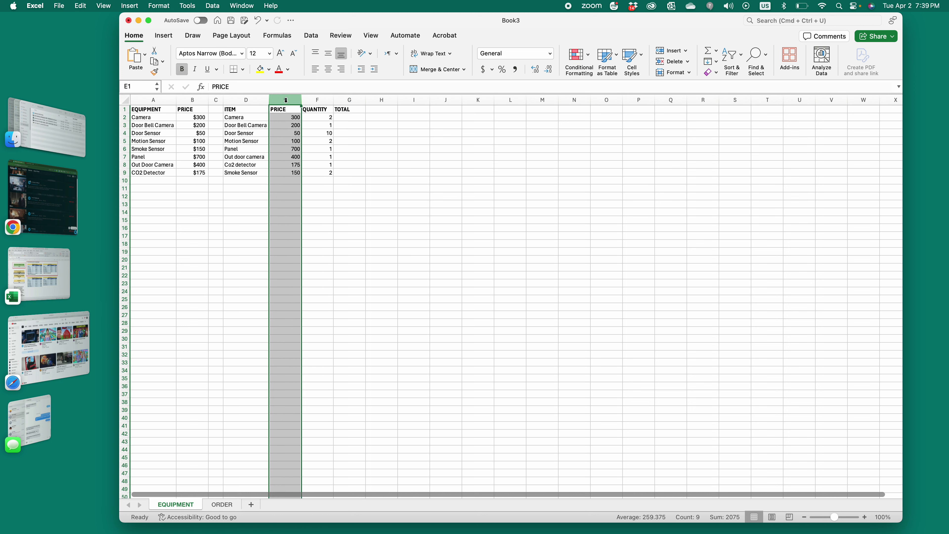
{"action": "left_click", "coordinate": [793, 21]}
{"action": "type", "text": "for"}
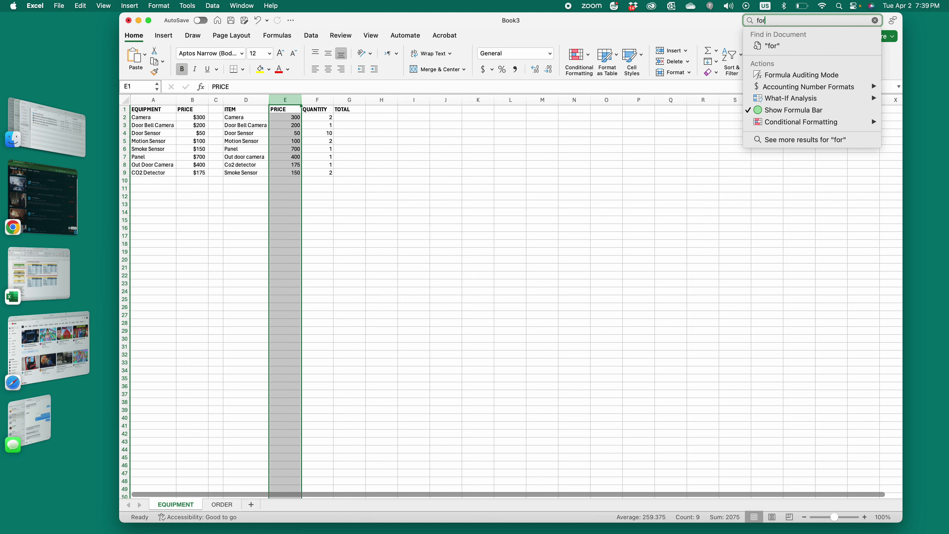
{"action": "type", "text": "mmat"}
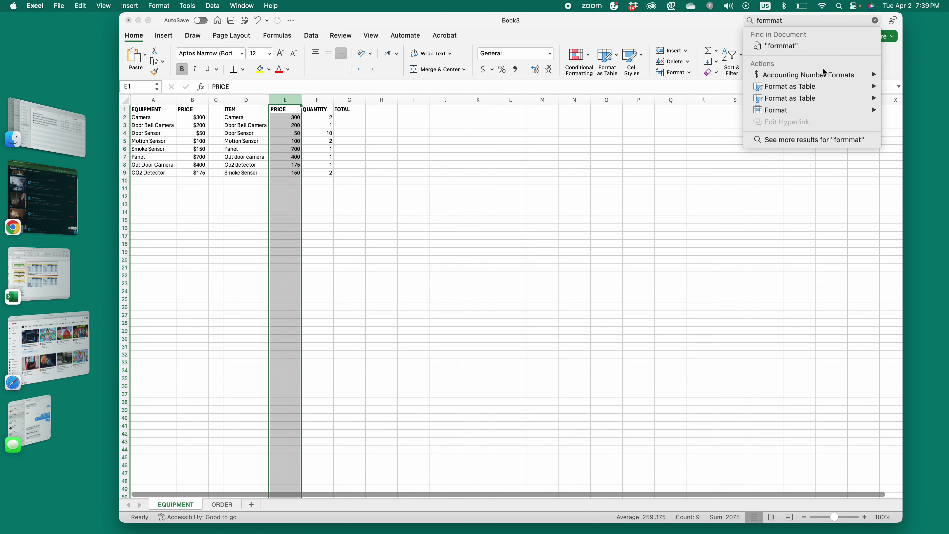
{"action": "mouse_move", "coordinate": [872, 79]}
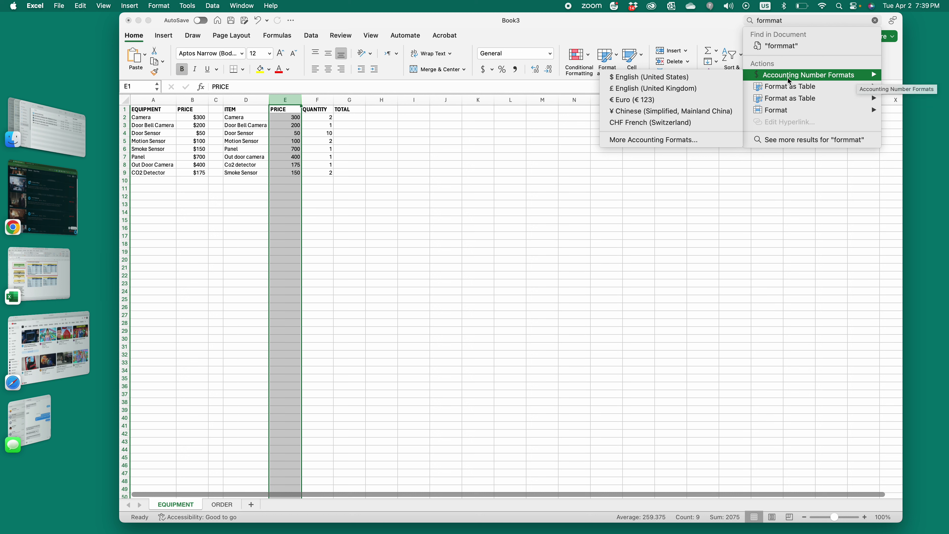
{"action": "left_click", "coordinate": [701, 80]}
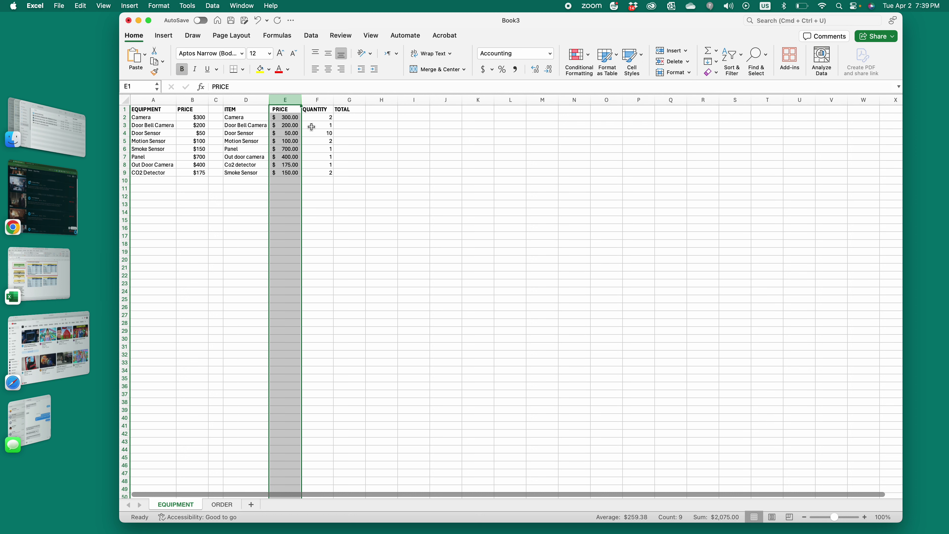
{"action": "left_click", "coordinate": [297, 125]}
{"action": "left_click", "coordinate": [316, 117]}
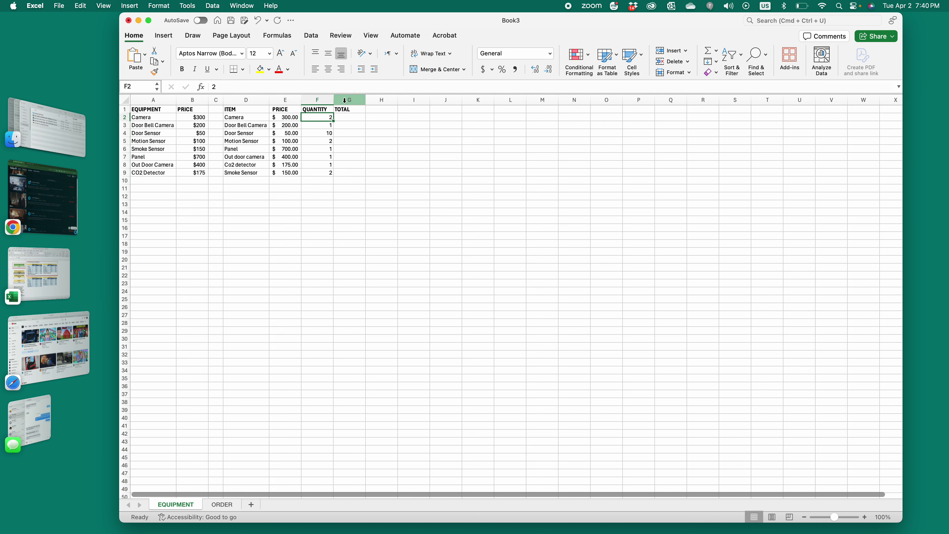
Step: Enter the formula =F2*E2 in G2 to multiply the camera's quantity by its price
{"action": "left_click", "coordinate": [346, 118]}
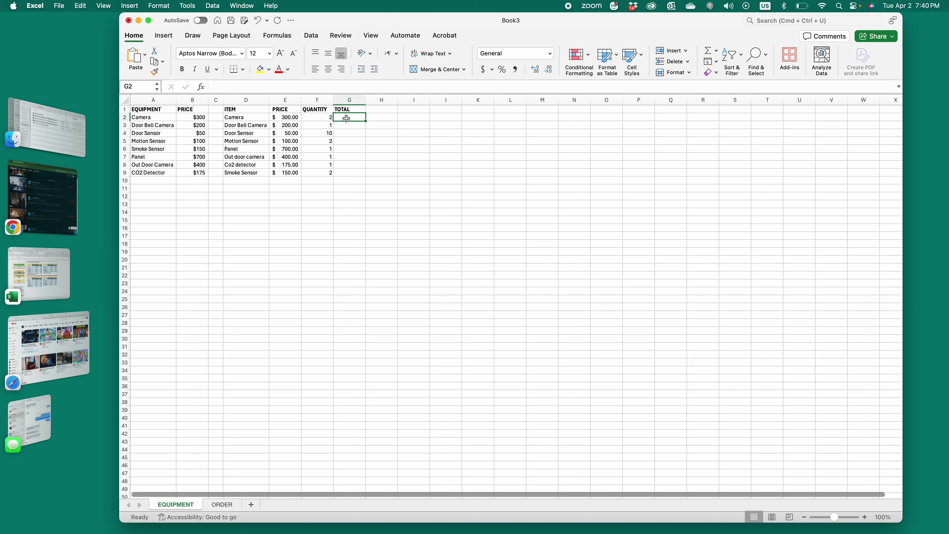
{"action": "type", "text": "="}
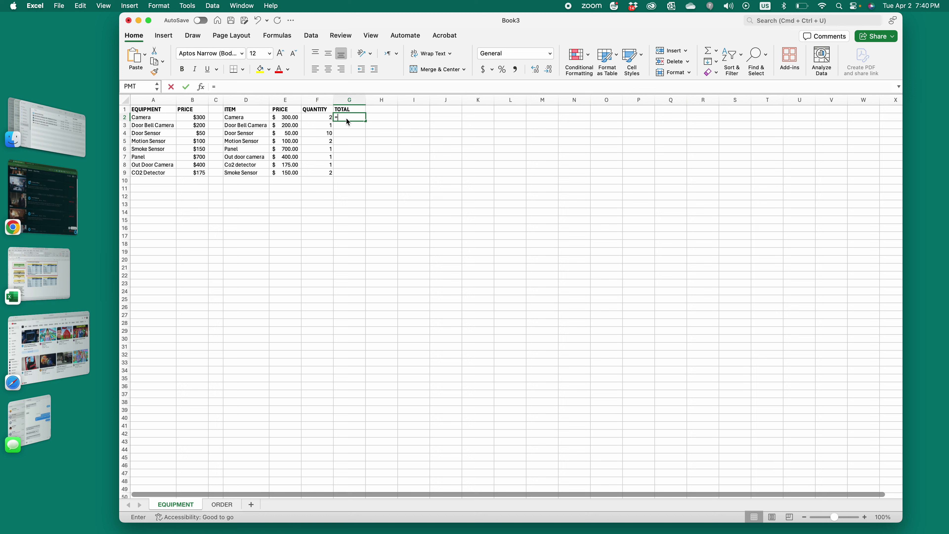
{"action": "left_click", "coordinate": [320, 117]}
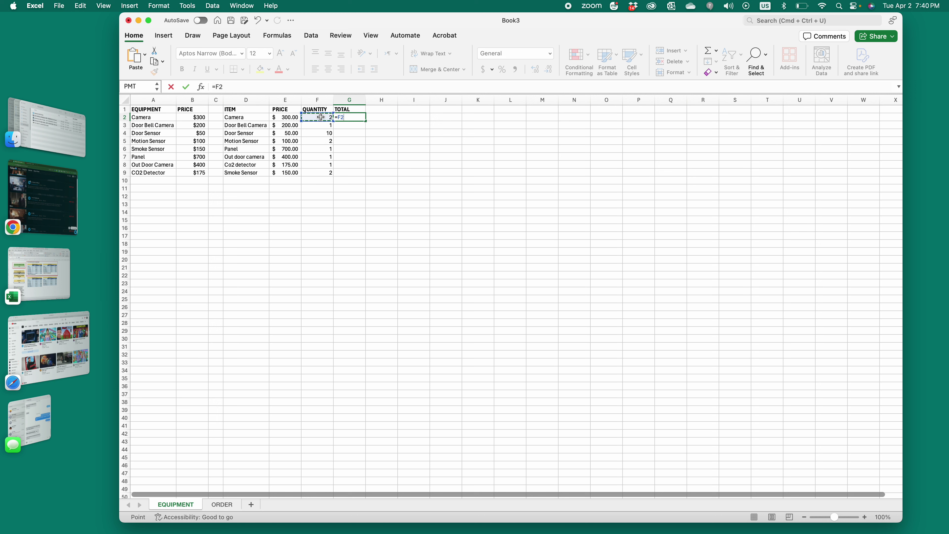
{"action": "type", "text": "*"}
{"action": "left_click", "coordinate": [285, 118]}
{"action": "key", "text": "Return"}
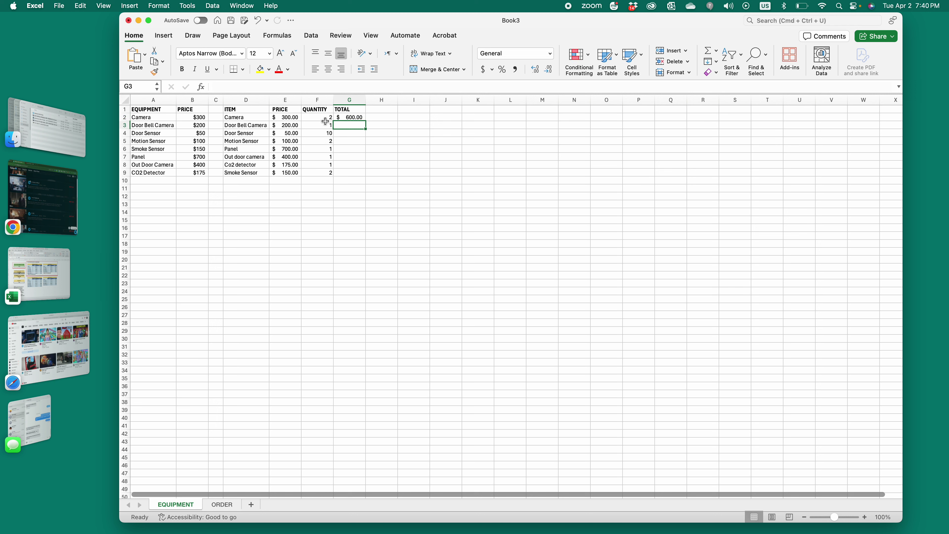
Step: Copy the total formula from G2 into G3 through G9
{"action": "left_click", "coordinate": [360, 118]}
{"action": "key", "text": "cmd+c"}
{"action": "left_click", "coordinate": [354, 126]}
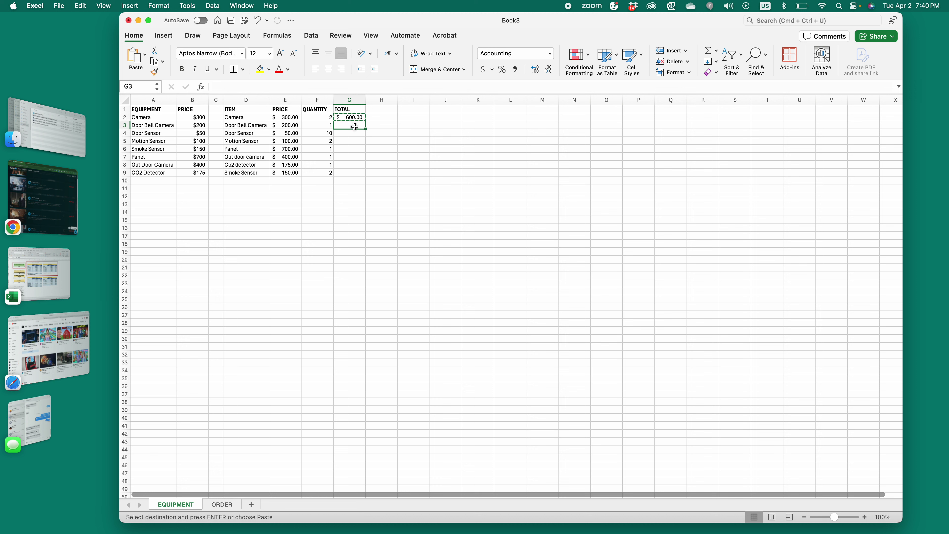
{"action": "key", "text": "cmd+v"}
{"action": "left_click", "coordinate": [355, 135]}
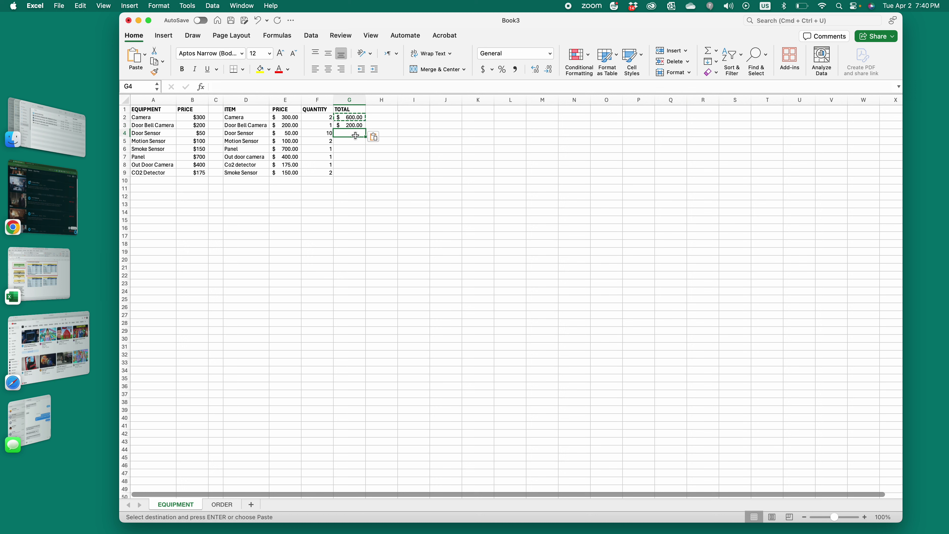
{"action": "key", "text": "super+v"}
{"action": "left_click_drag", "start_coordinate": [355, 141], "coordinate": [357, 175]}
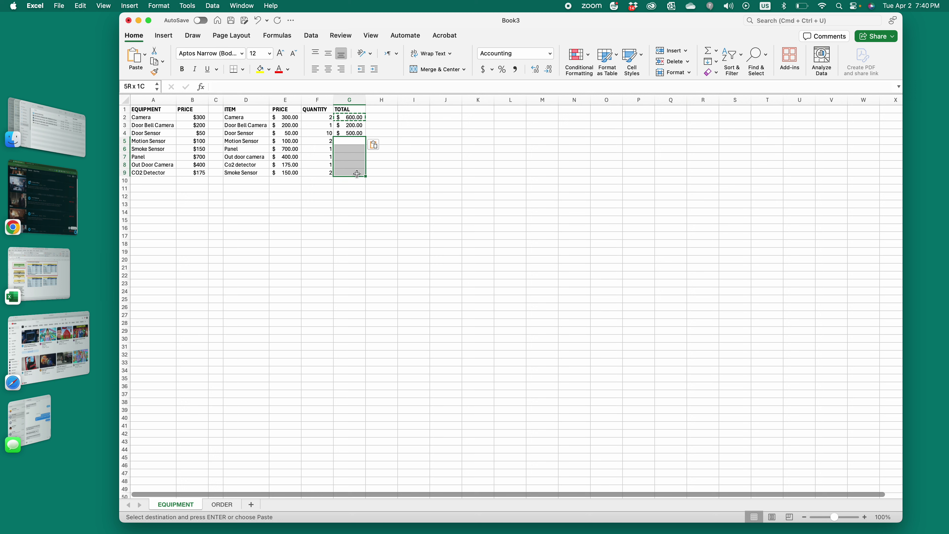
{"action": "key", "text": "super+v"}
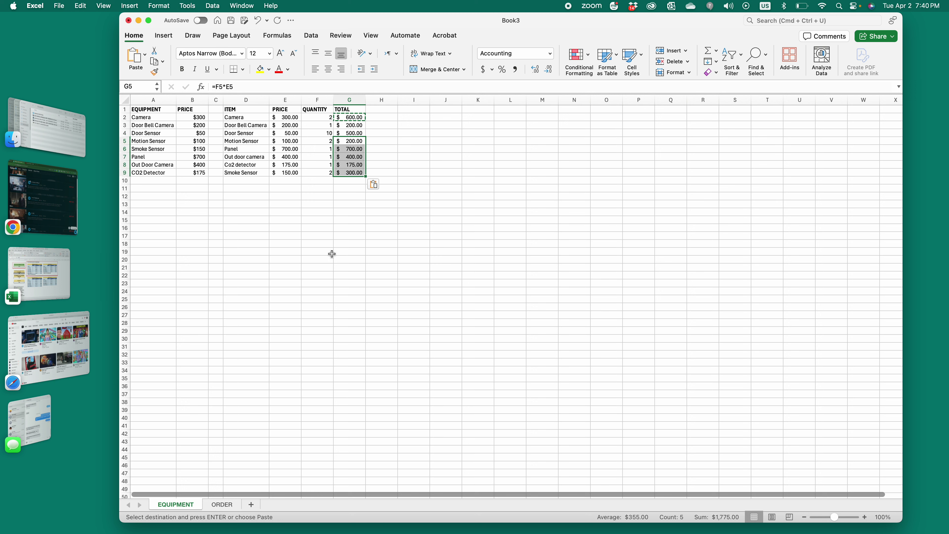
Step: Enter the label TOTAL in cell D11 below the order table's item list
{"action": "left_click", "coordinate": [349, 174]}
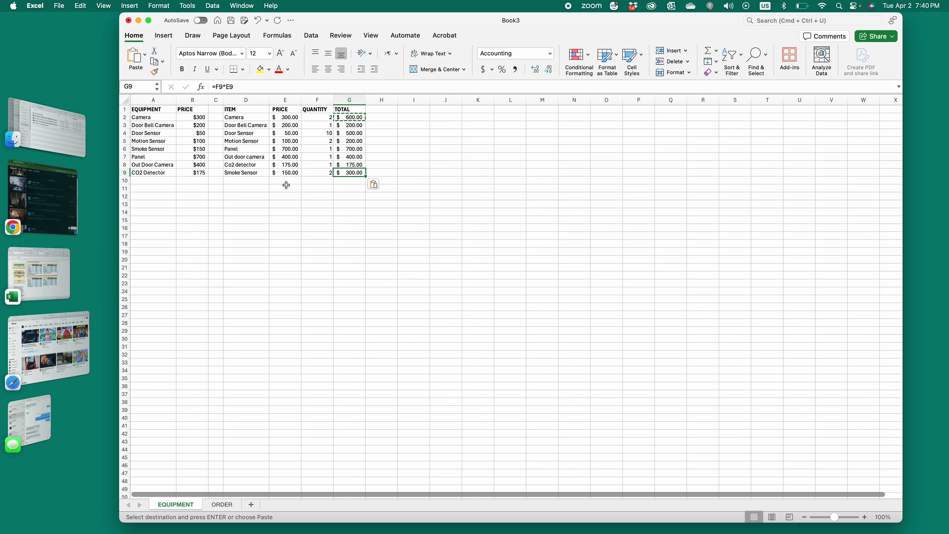
{"action": "left_click", "coordinate": [259, 188]}
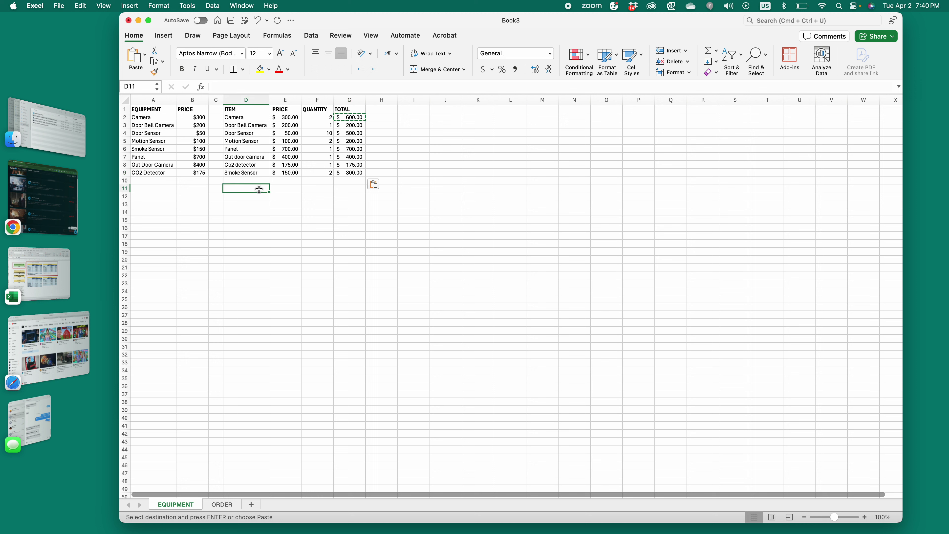
{"action": "type", "text": "TOT"}
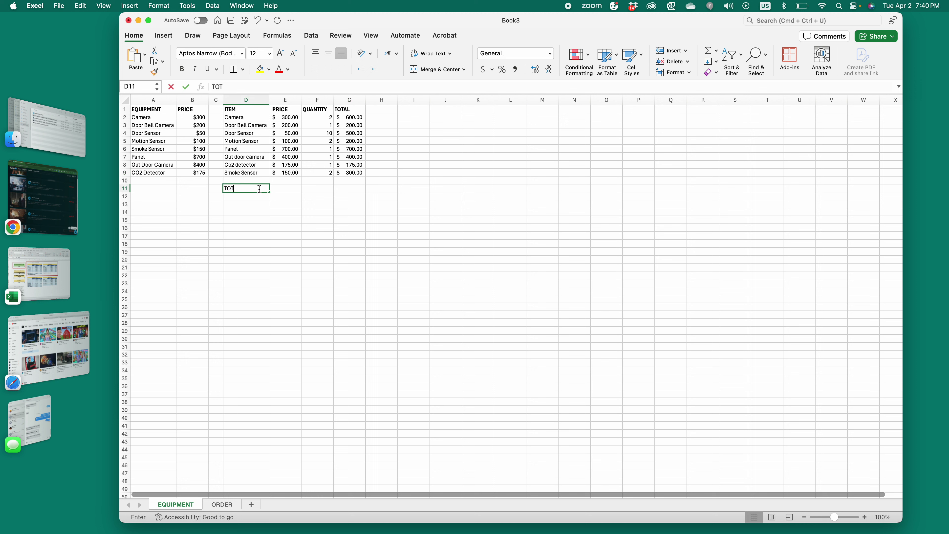
{"action": "type", "text": "AL"}
Step: Sum the order table's item totals in cell G11 with the AutoSum formula =SUM(G2:G10)
{"action": "left_click", "coordinate": [350, 189]}
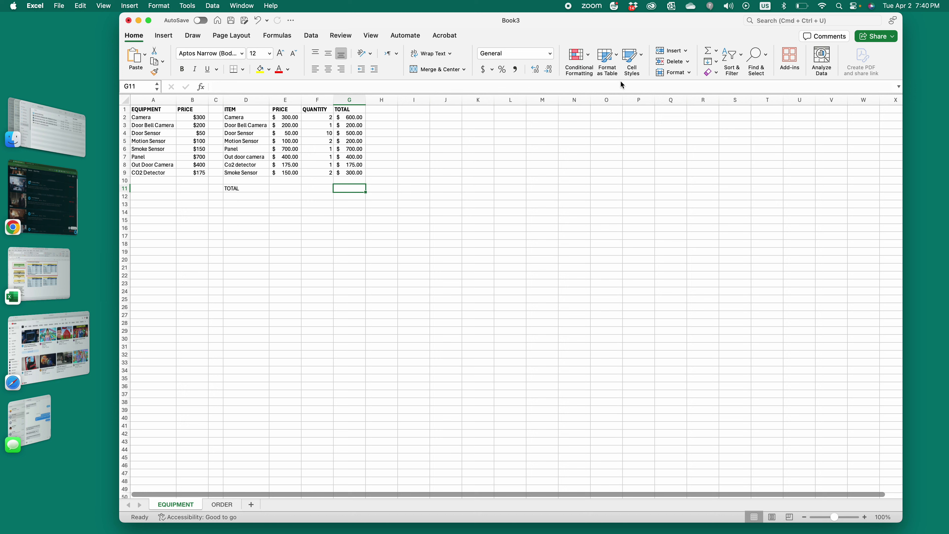
{"action": "left_click", "coordinate": [709, 50]}
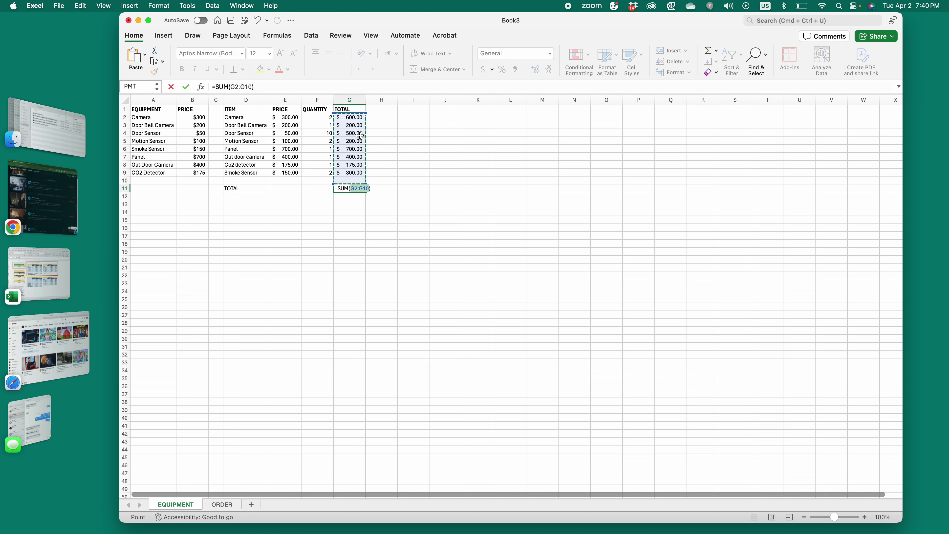
{"action": "key", "text": "Return"}
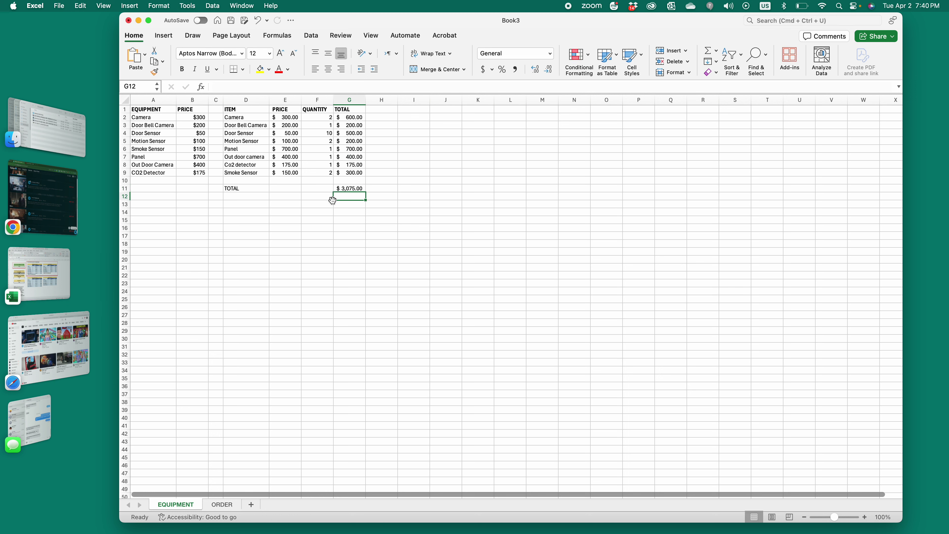